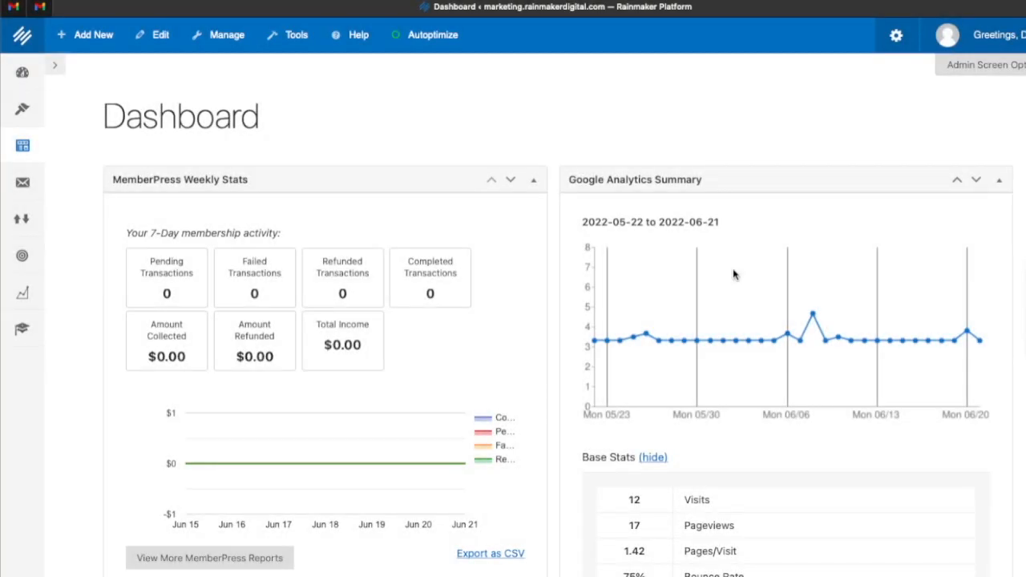
- Open the list of landing pages and start adding a new landing page
click(24, 146)
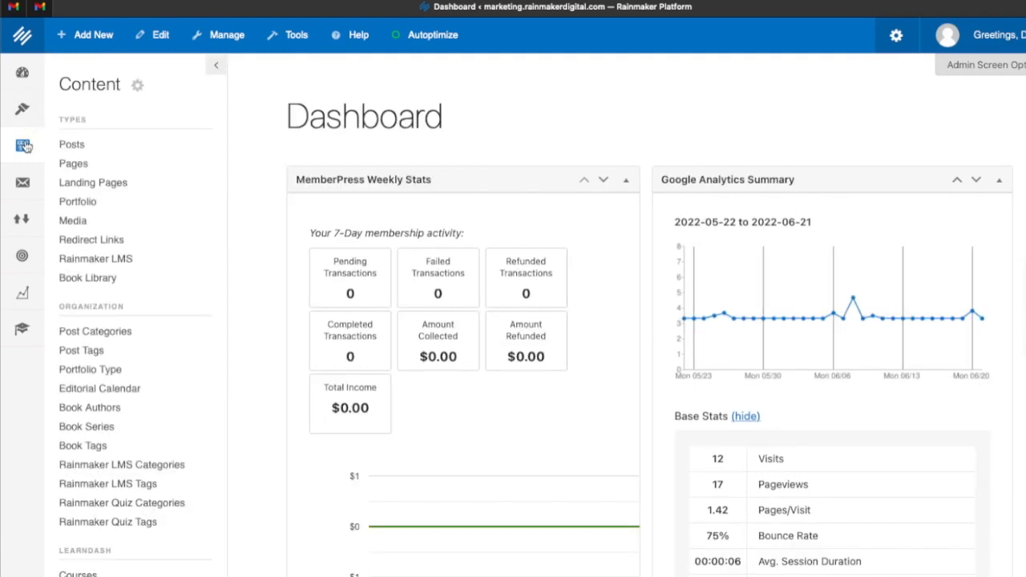
click(103, 184)
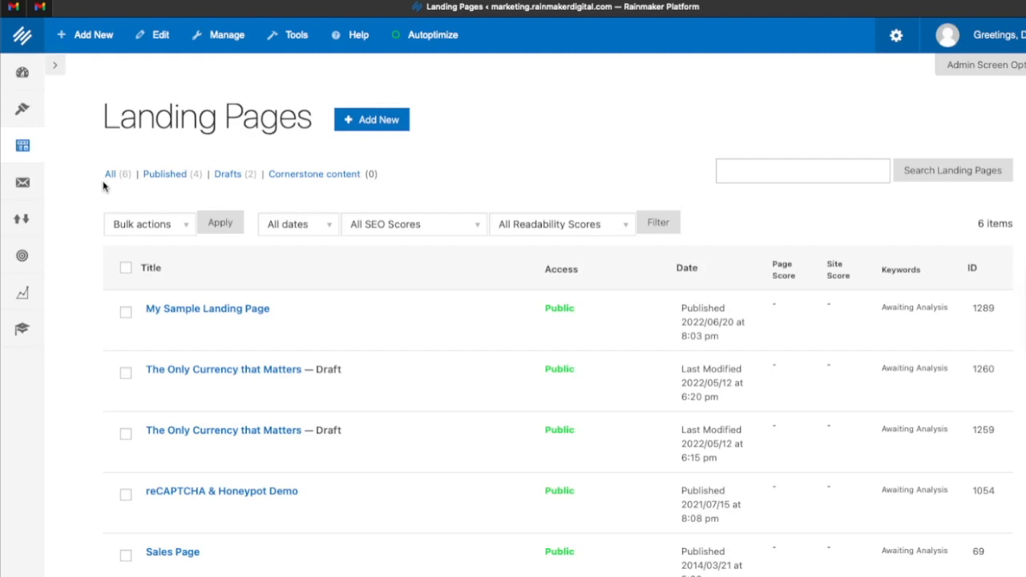
click(22, 146)
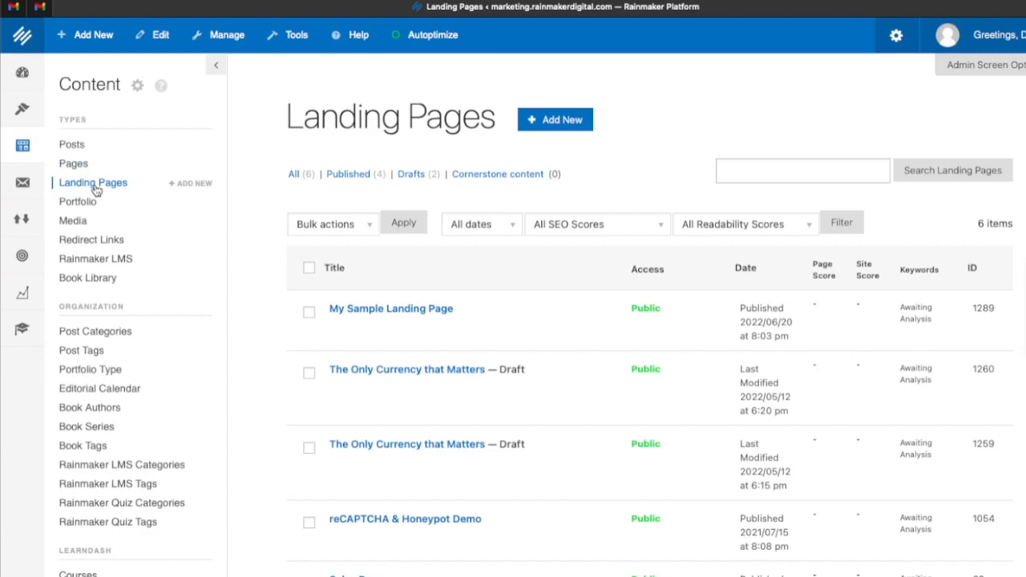
click(567, 121)
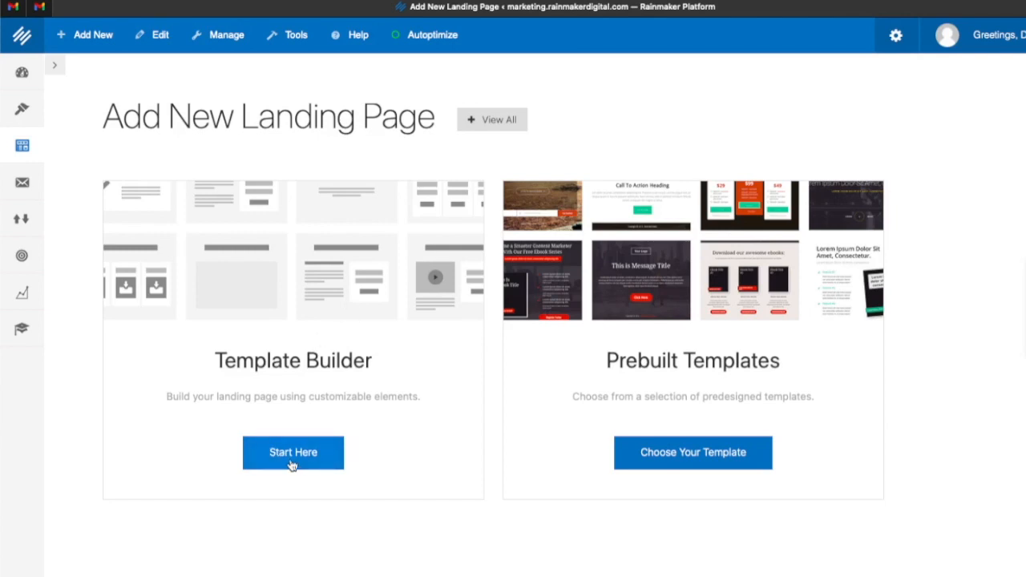
- Examine the Template Builder's layout types and the gallery of prebuilt landing page templates
click(292, 454)
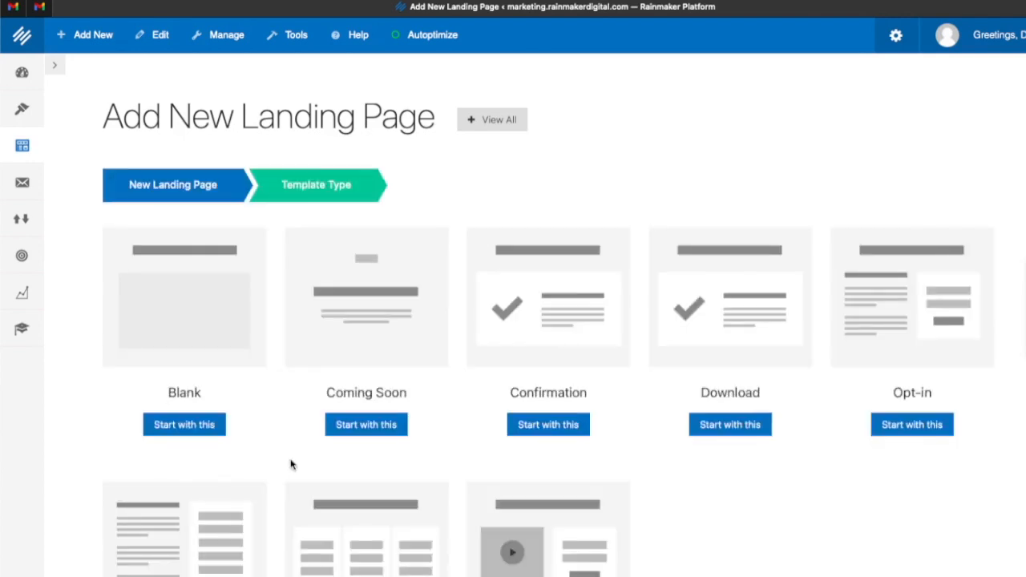
scroll(291, 464, down, 4)
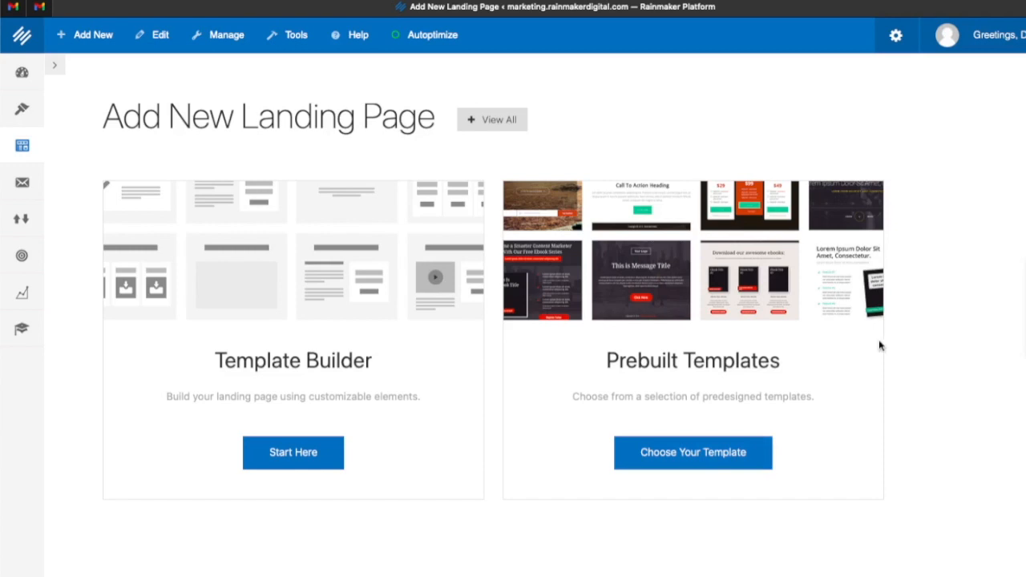
click(705, 452)
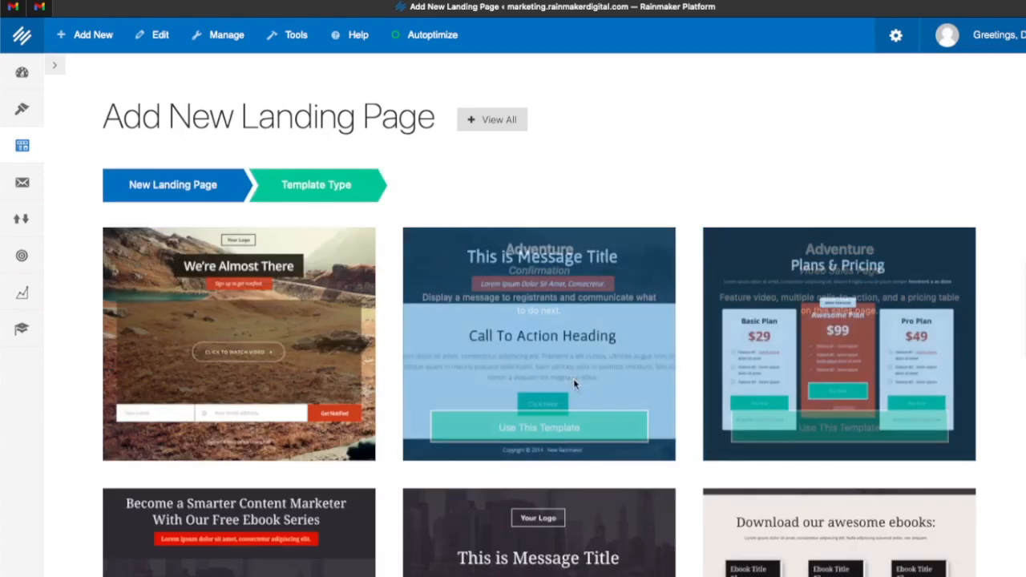
scroll(570, 375, down, 3)
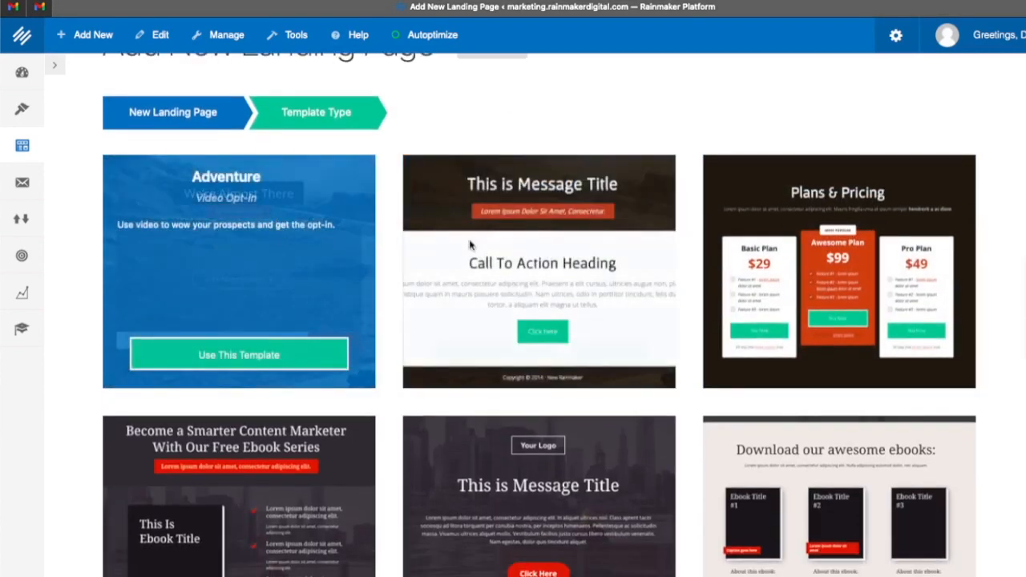
scroll(823, 264, down, 1)
scroll(823, 265, down, 1)
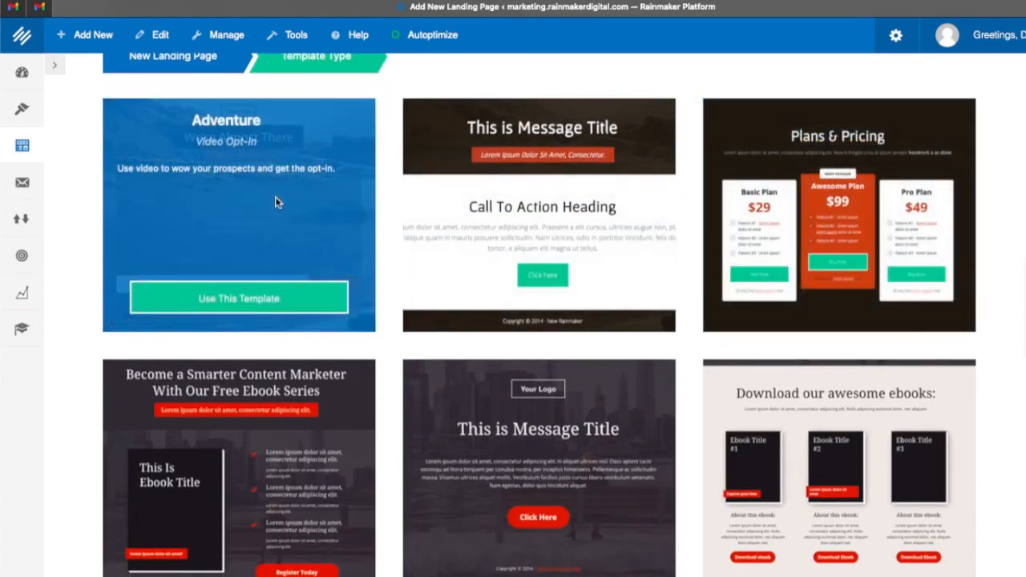
scroll(275, 203, down, 1)
scroll(275, 203, down, 8)
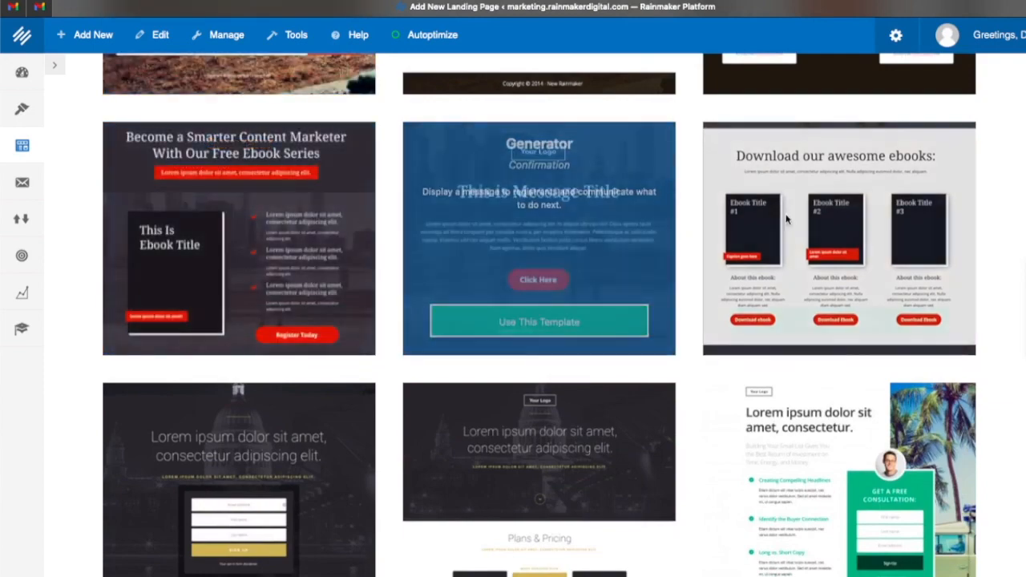
scroll(871, 215, down, 10)
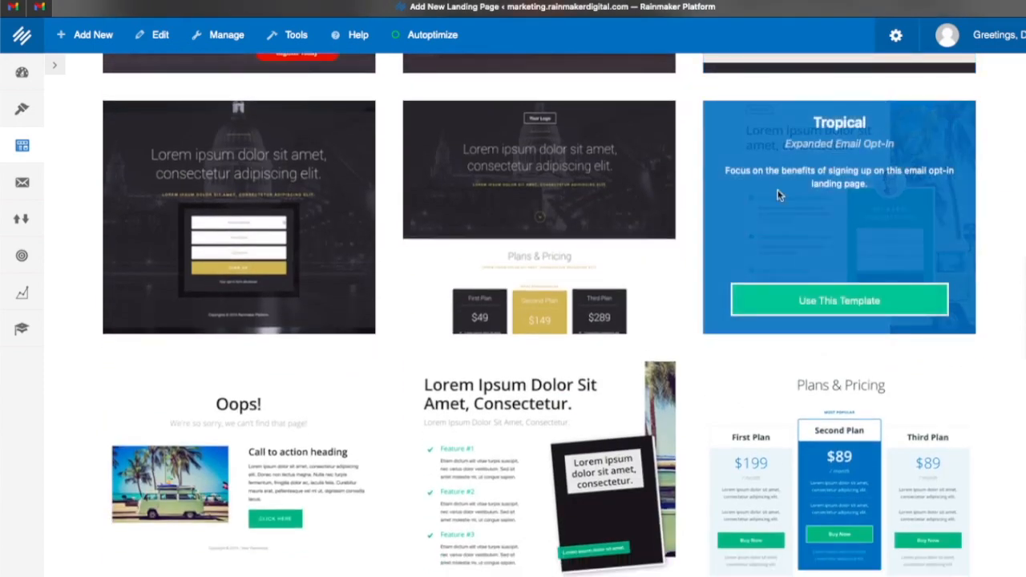
scroll(558, 221, down, 5)
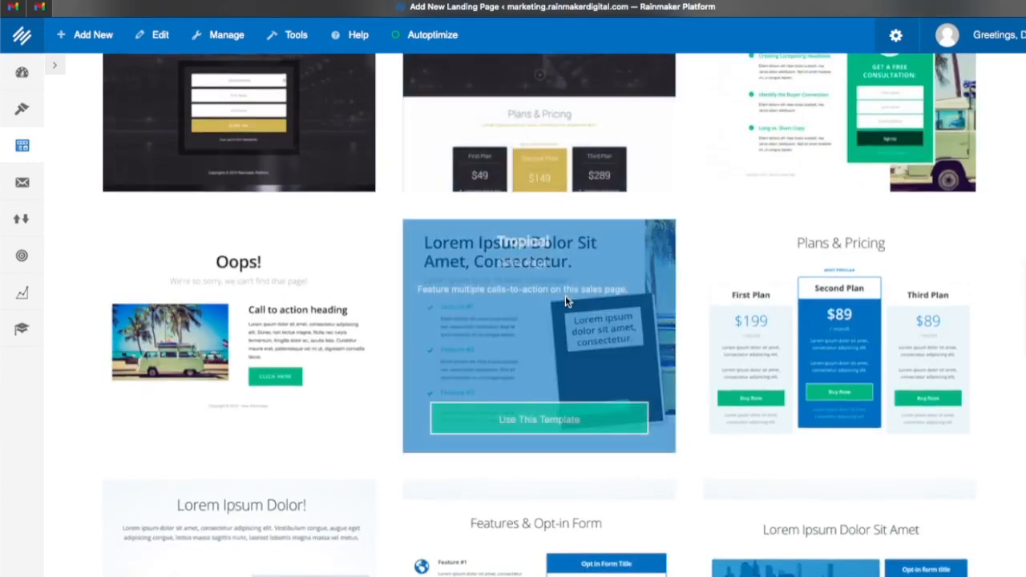
scroll(565, 296, down, 2)
scroll(565, 298, down, 1)
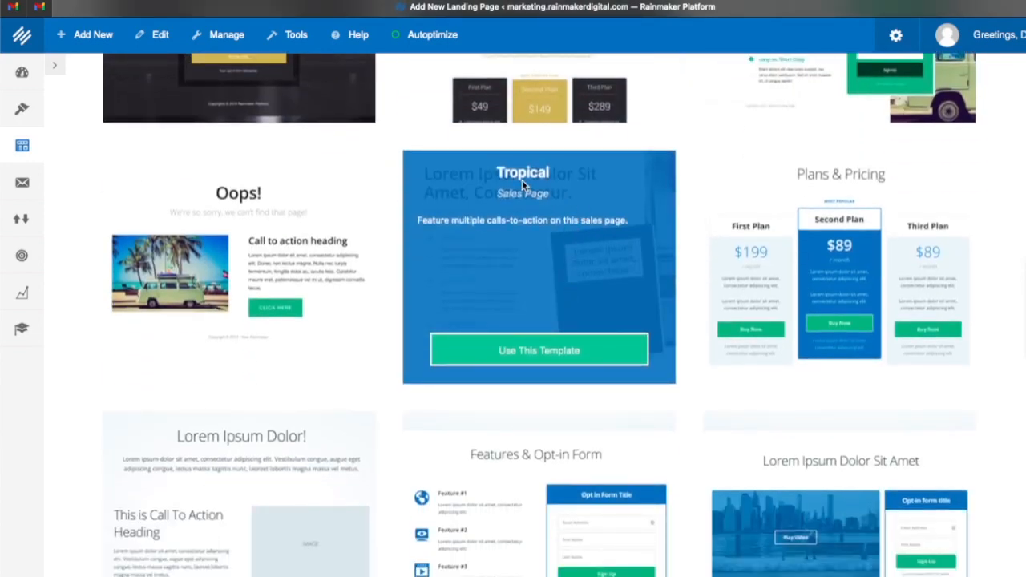
drag(496, 193, 573, 194)
scroll(432, 254, down, 2)
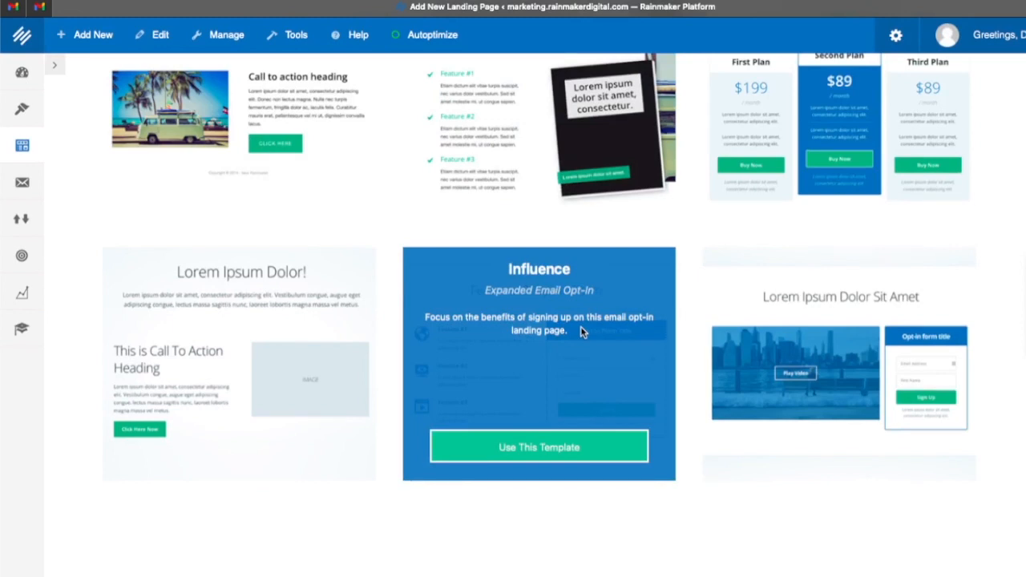
scroll(580, 326, up, 2)
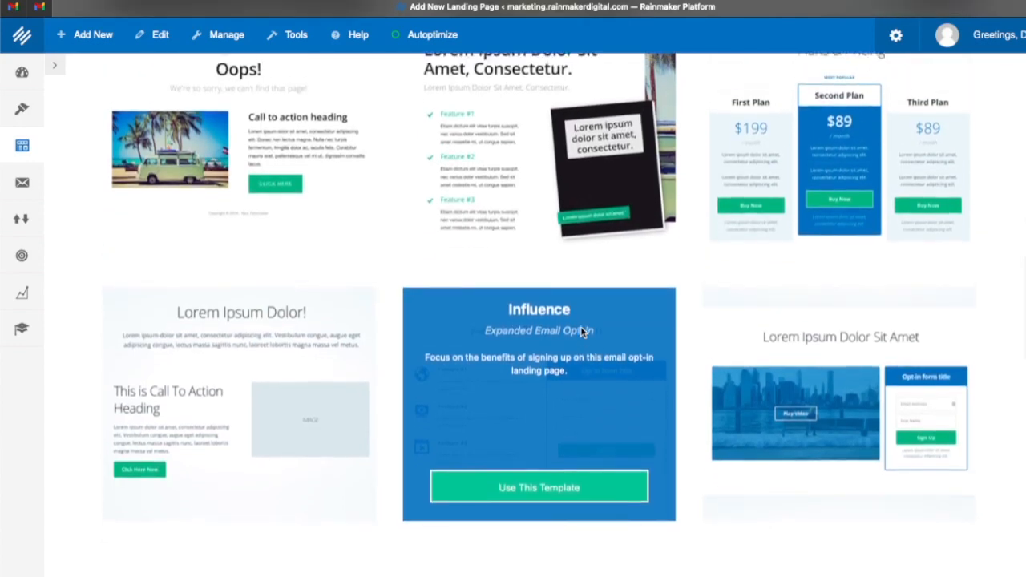
scroll(580, 331, up, 10)
scroll(580, 331, up, 3)
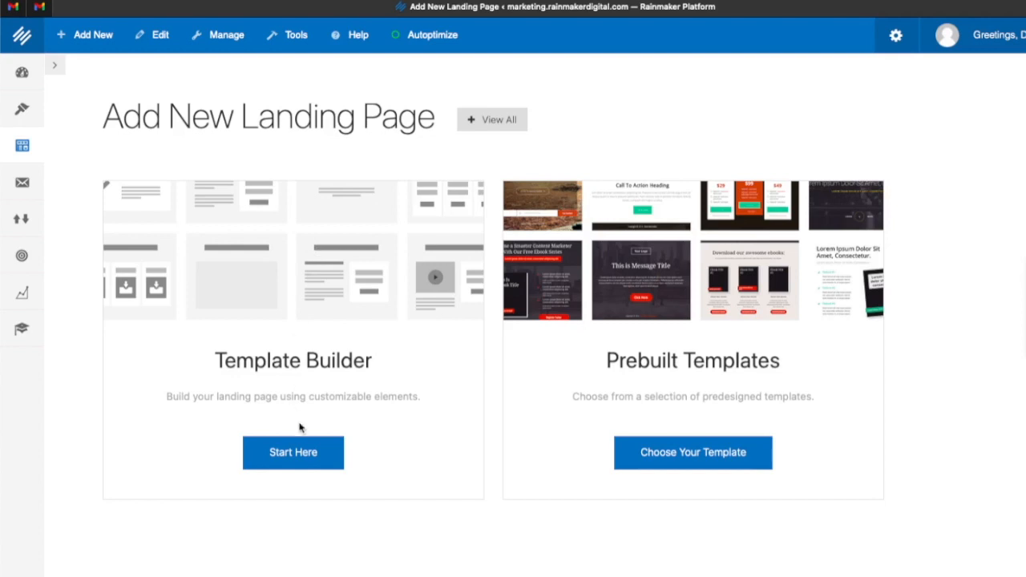
- Start a video opt-in landing page with the Template Builder and title it "My Sample Page"
click(294, 451)
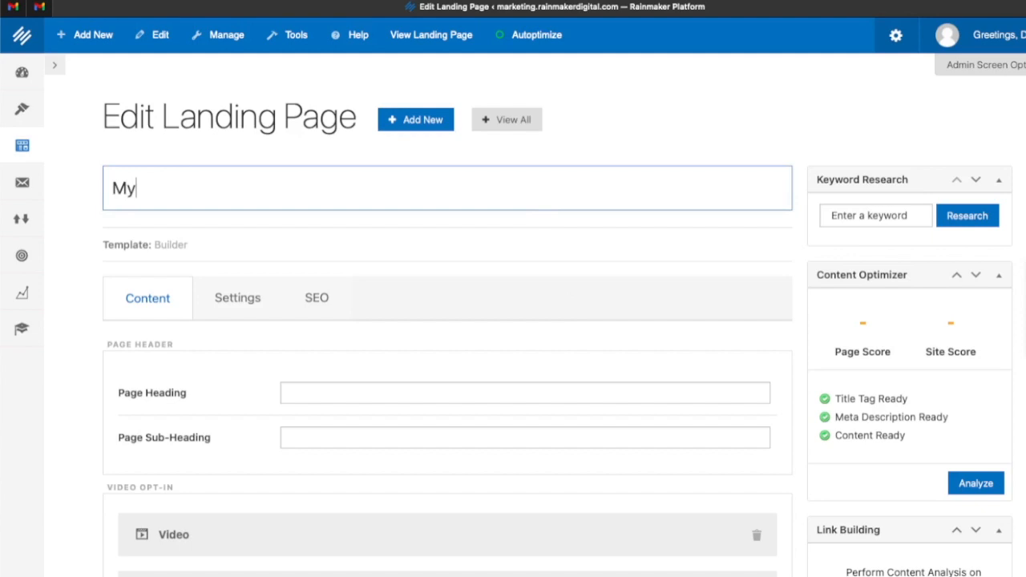
text(Sample Page)
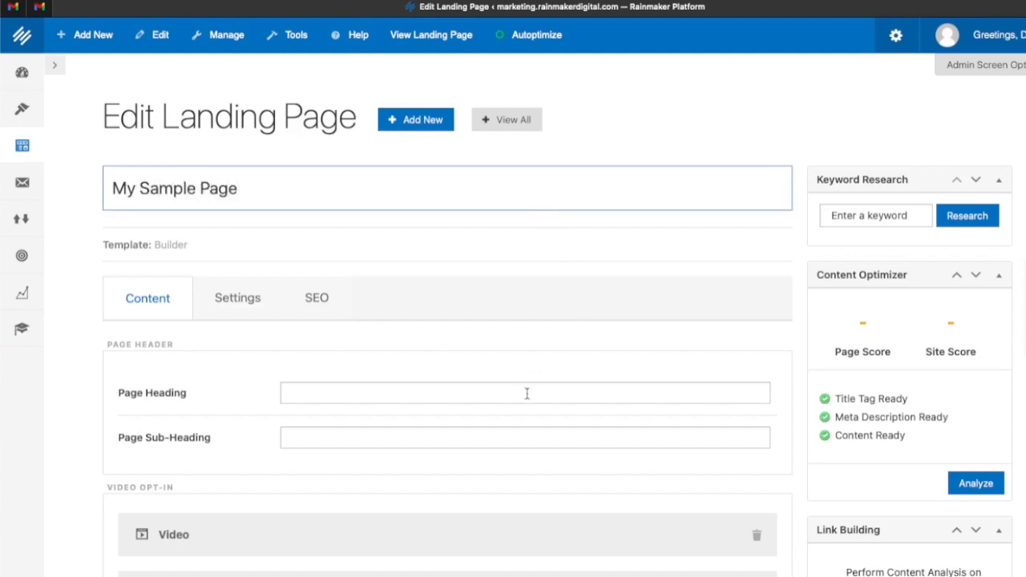
- Set the page heading to "This Page Will Make You Buy My Stuff" and the sub-heading to "You're Gonna Love It"
text(This Page Will M)
text(ake )
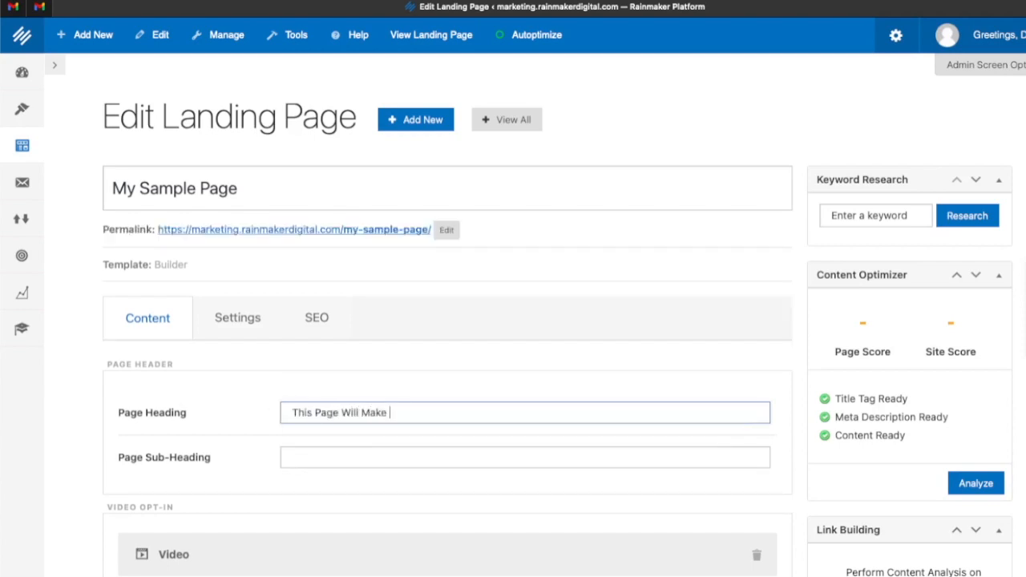
text(You Buy My Stuff)
key(Tab)
text(You)
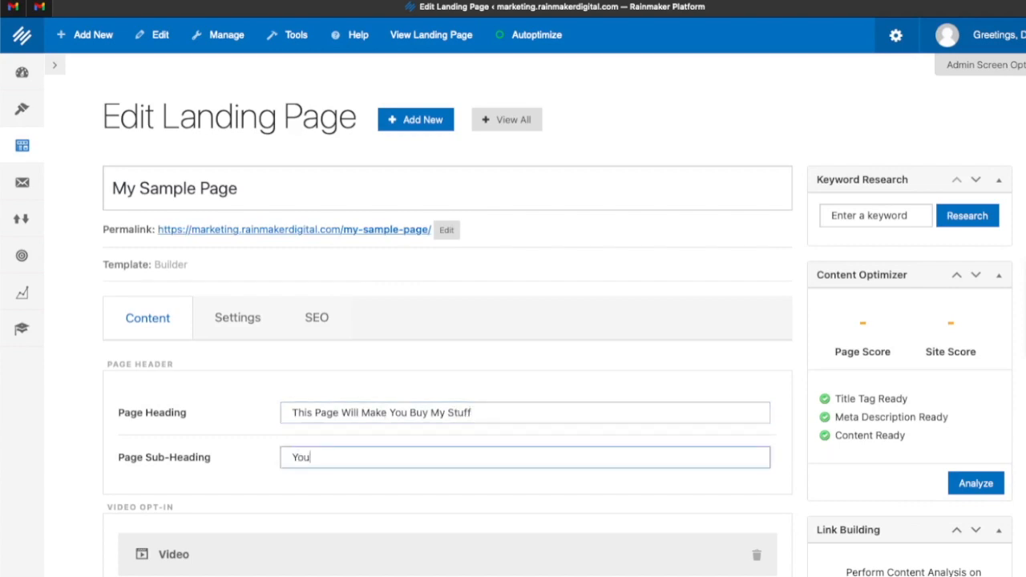
text('re Gonna Love It)
- Delete the Video element from the Video Opt-In section and confirm the deletion
scroll(662, 319, down, 5)
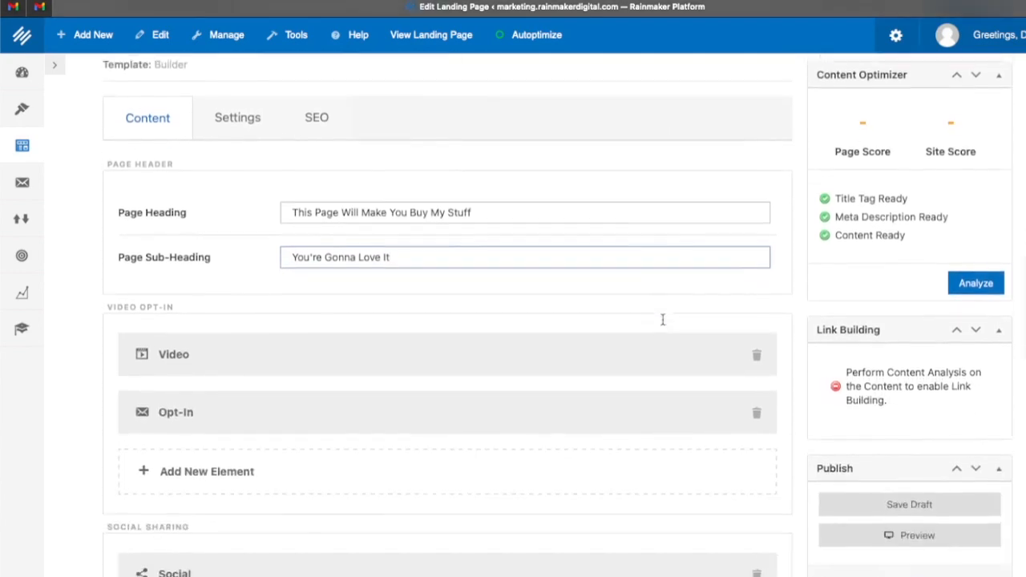
scroll(662, 319, down, 1)
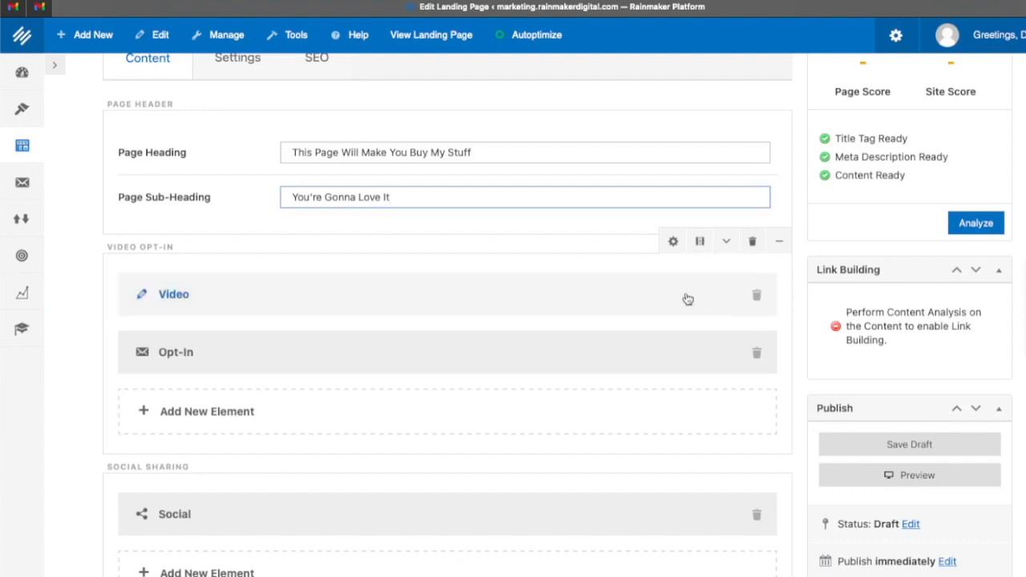
click(755, 300)
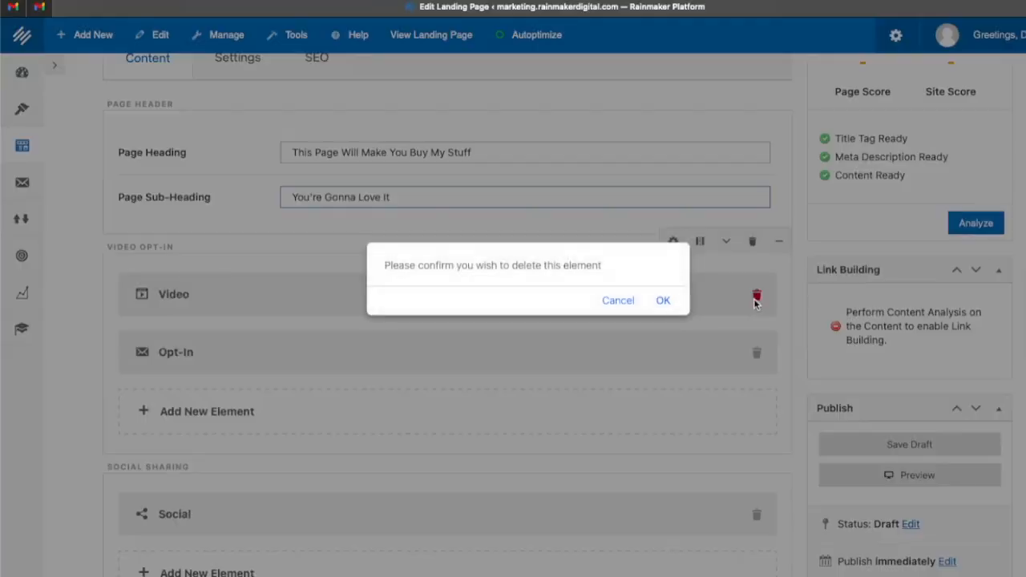
click(663, 302)
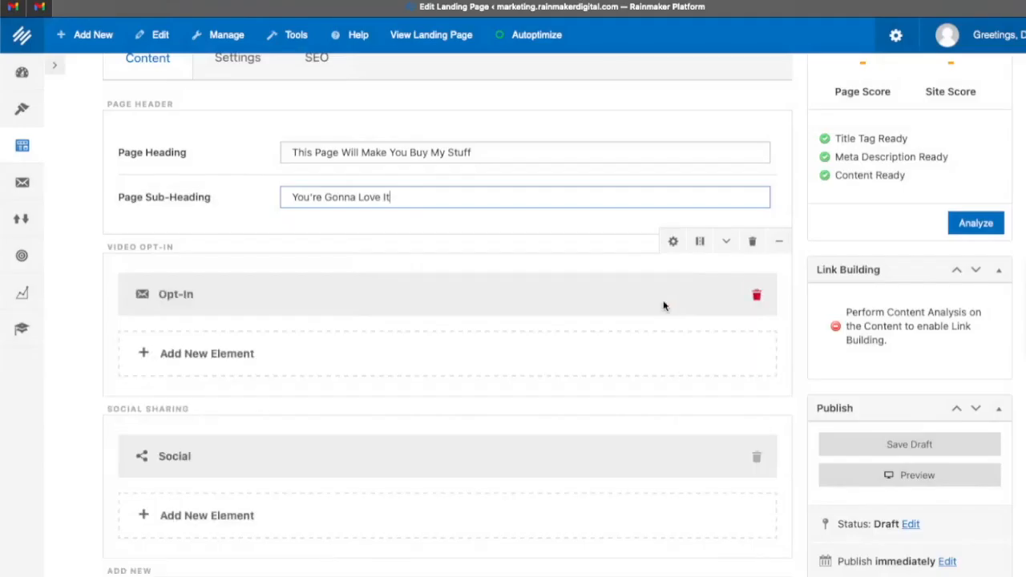
- Add a Text element from the Your Premise category to the Video Opt-In section
click(565, 360)
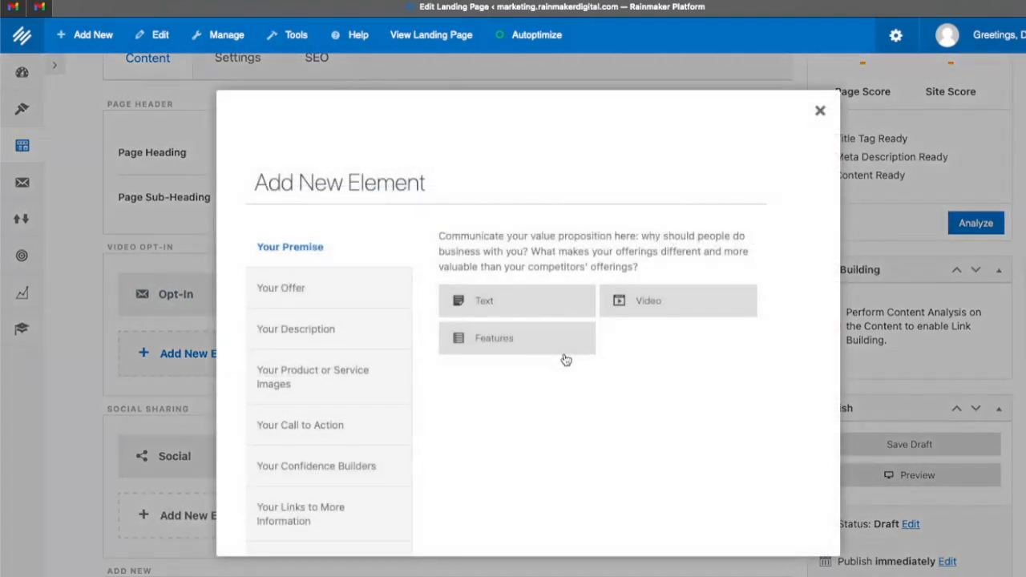
click(336, 301)
click(341, 343)
click(339, 255)
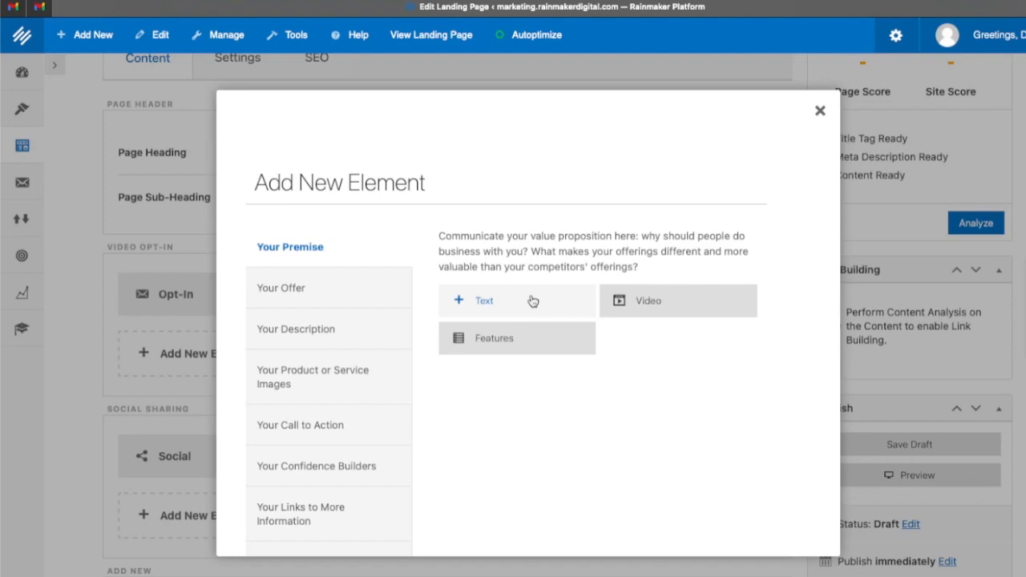
click(532, 301)
click(310, 329)
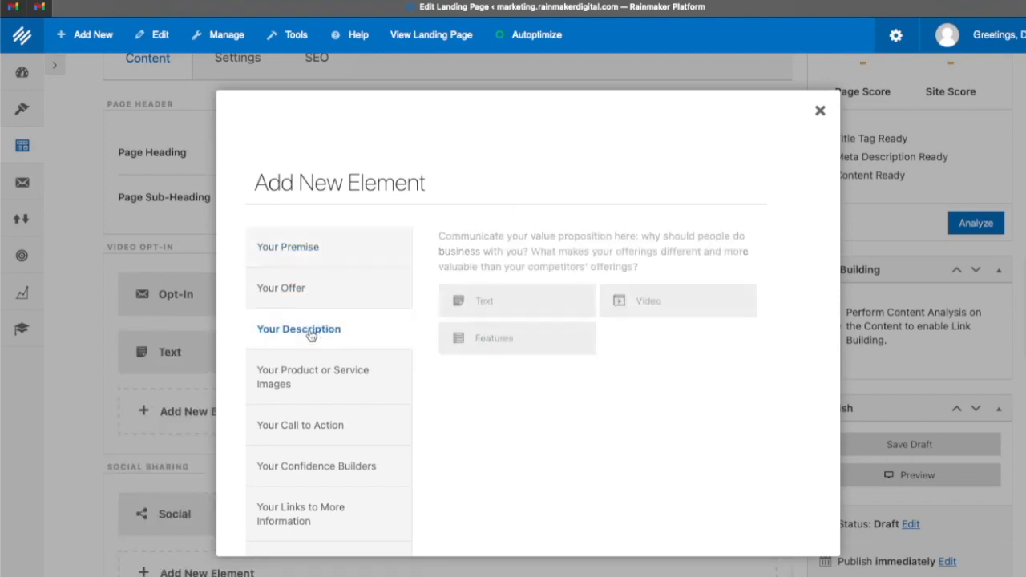
click(325, 377)
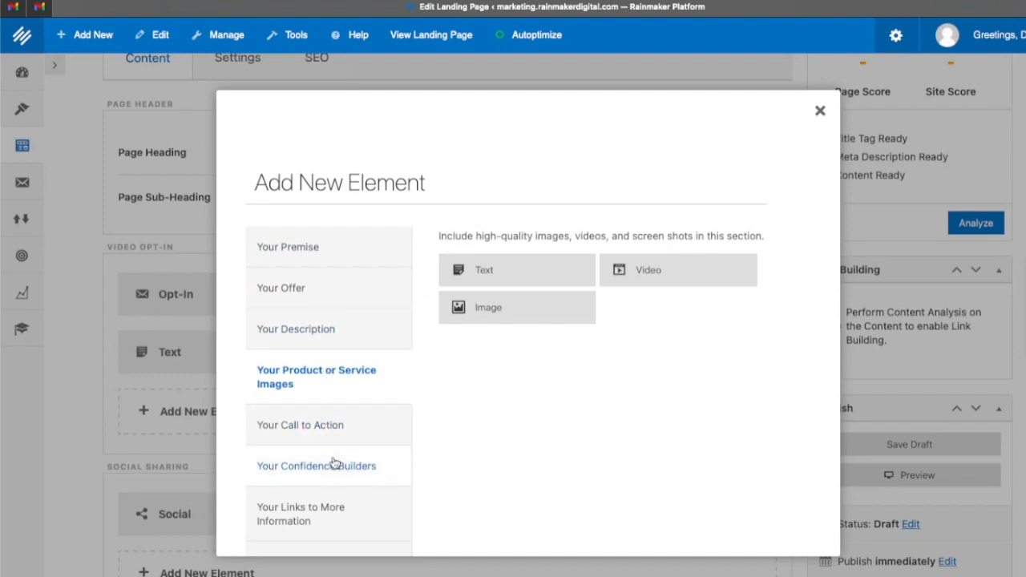
click(819, 112)
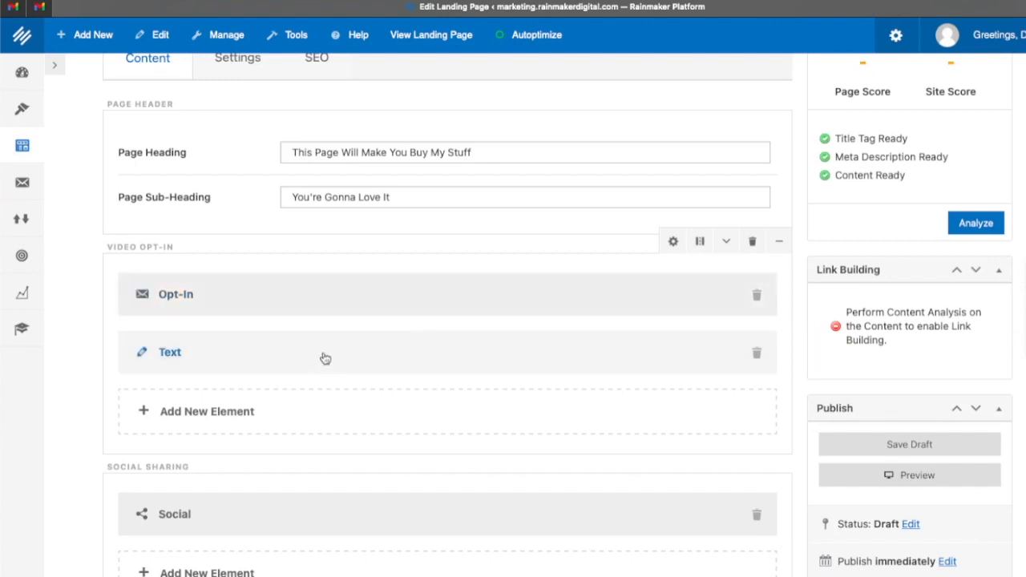
- Move the Text element above Opt-In and enter its copy, from "You might think it's hard to create a landing page." through "Act now."
drag(326, 345, 310, 298)
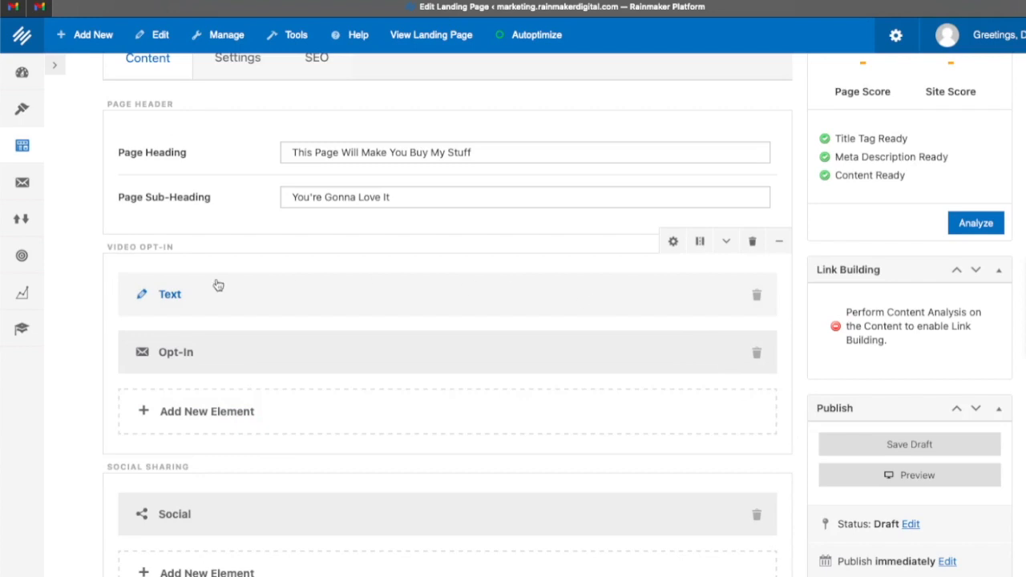
click(143, 297)
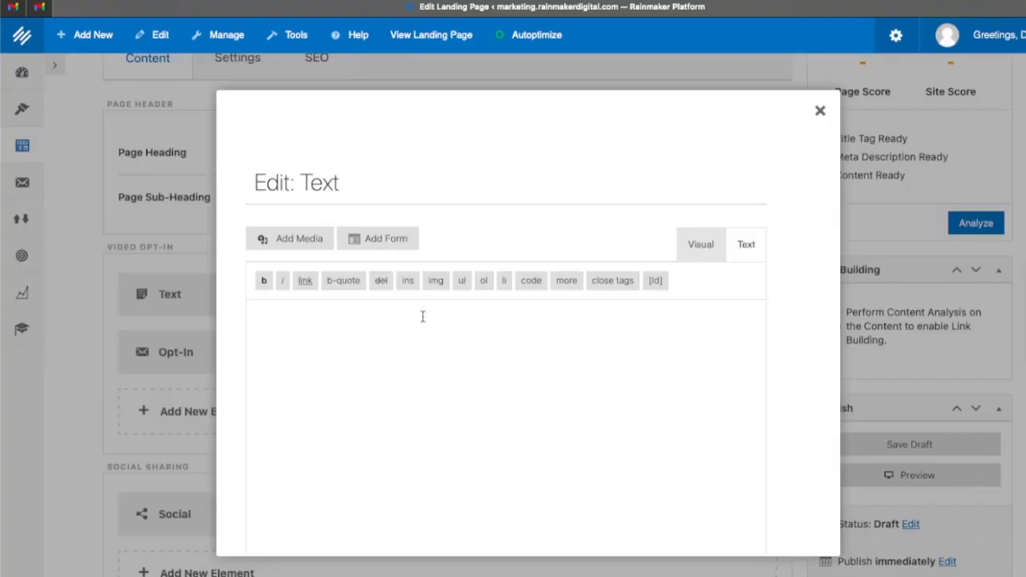
text(You might think it’s hard to create a landing page.  You’d be wrong.  This page took me 10 minutes, and it’s a clean, spare design that makes it easy to take one specific action.  Do it yourself. Keep your CTA above the fold. Keep your copy short. And keep the distractions minimal.  Act now.)
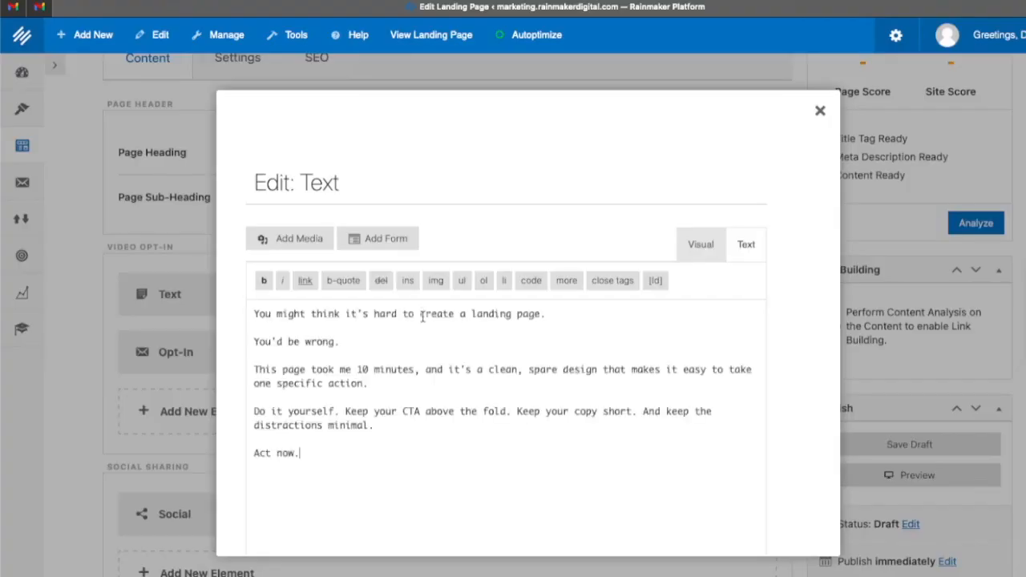
click(703, 248)
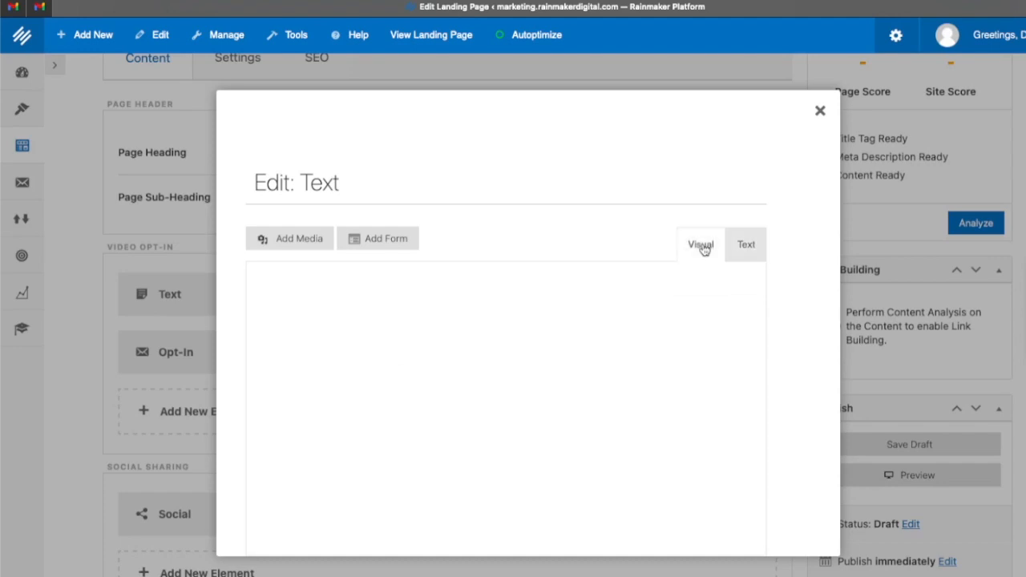
click(746, 248)
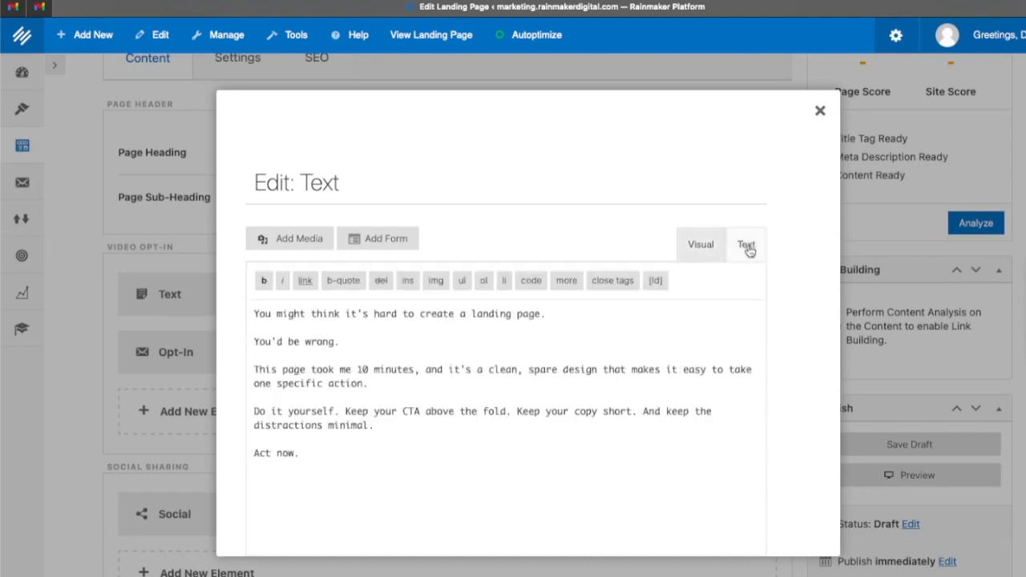
click(708, 253)
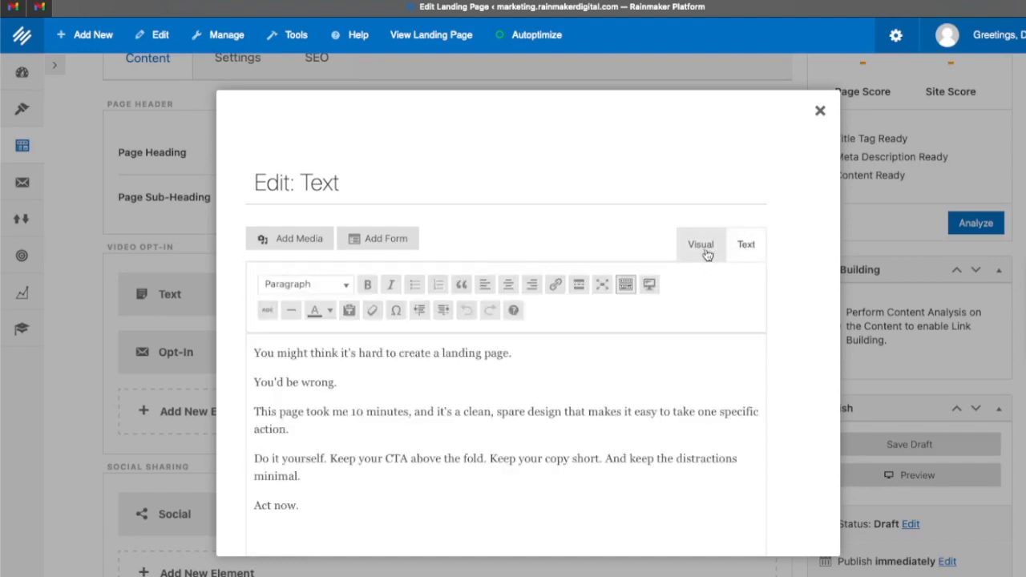
- Save the Text element's content and finish editing the element
scroll(521, 387, down, 3)
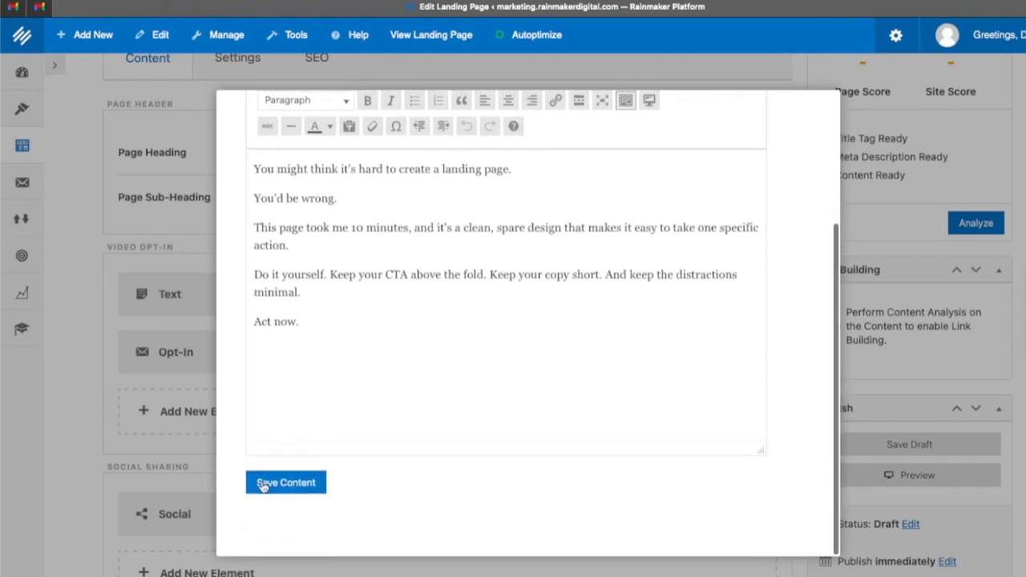
click(272, 486)
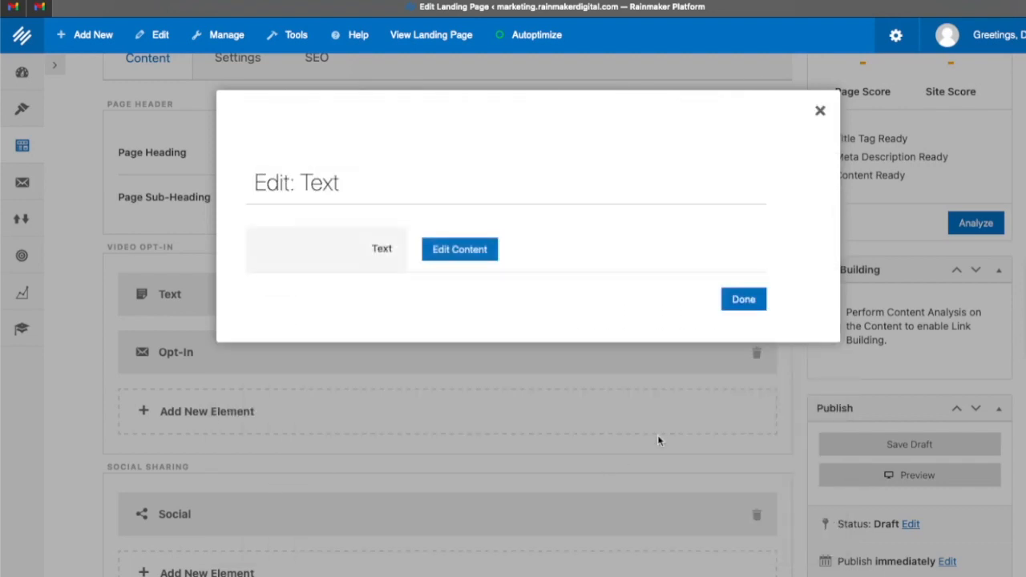
click(740, 304)
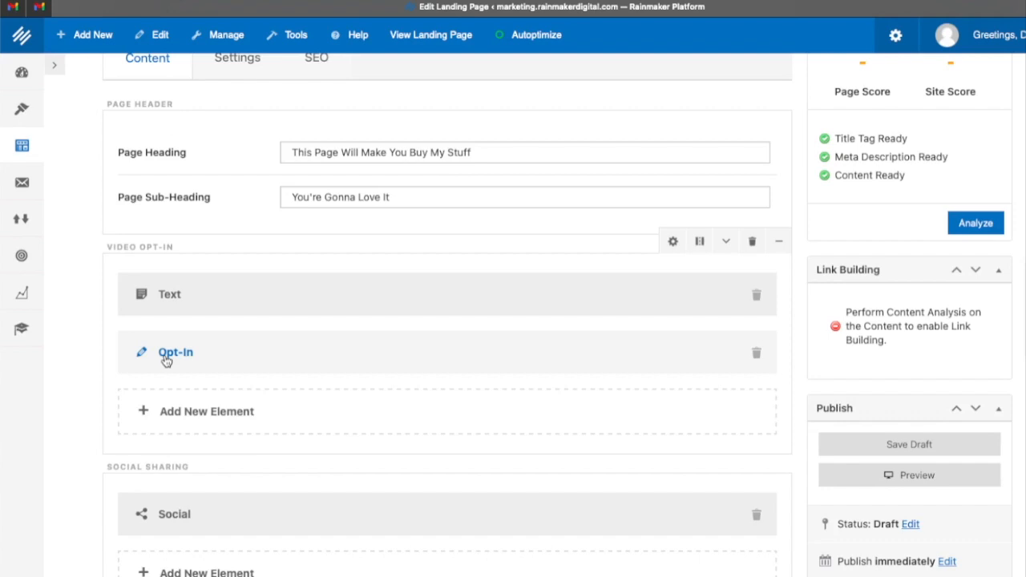
click(207, 420)
click(282, 431)
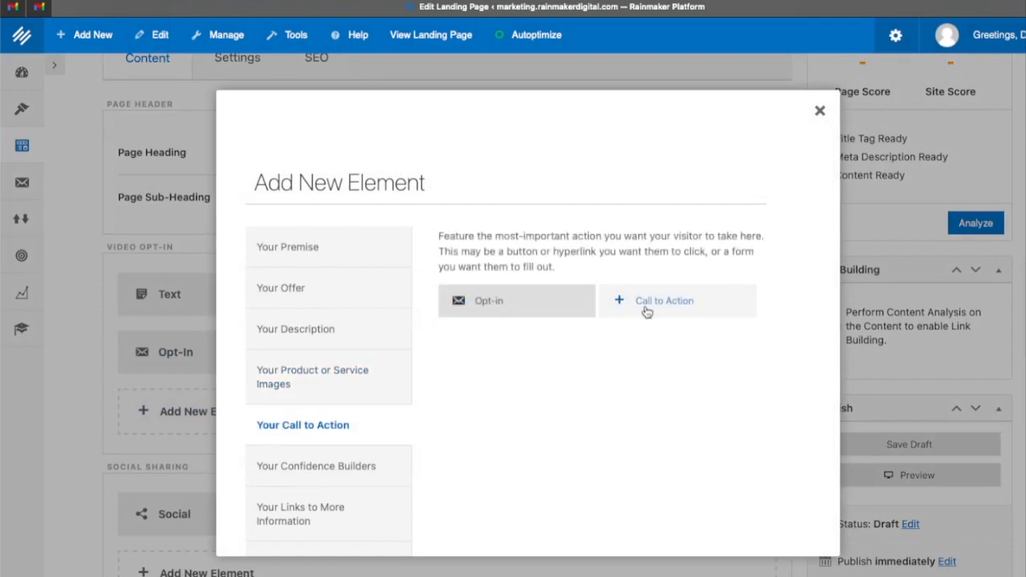
click(820, 112)
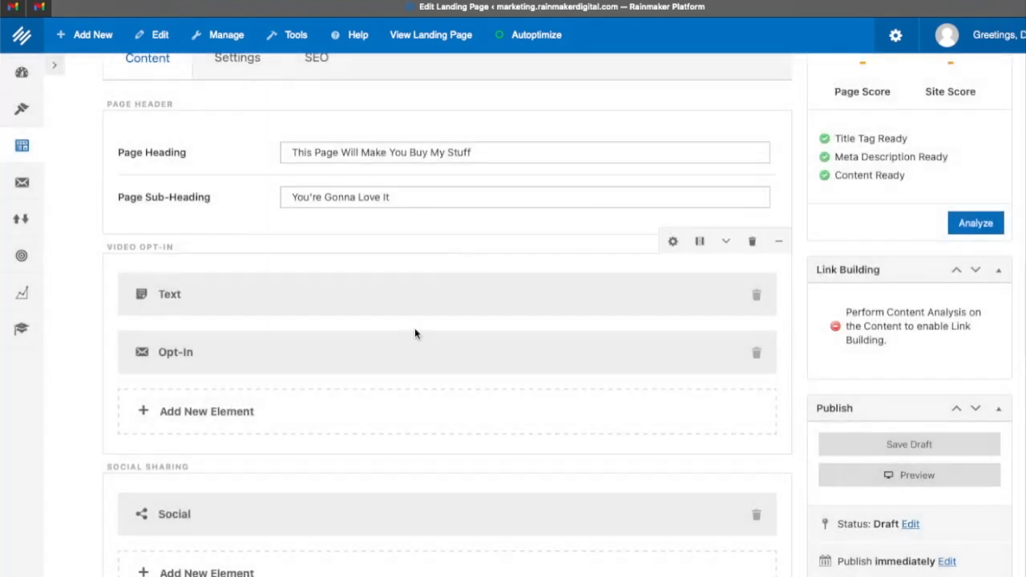
- Title the Opt-In element "My Sample" and connect it to the RainMail service with the 1-Man List
click(143, 356)
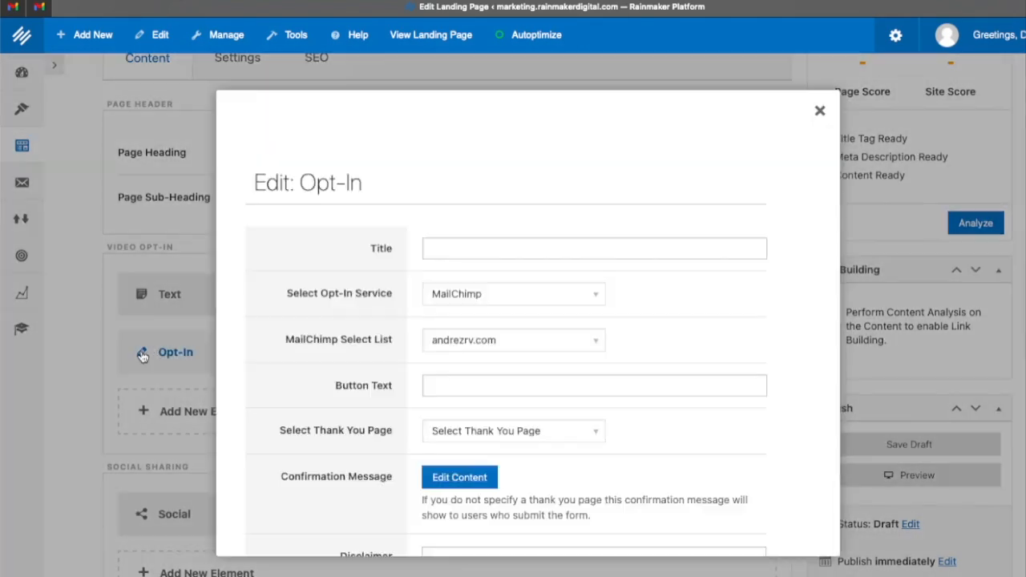
click(535, 249)
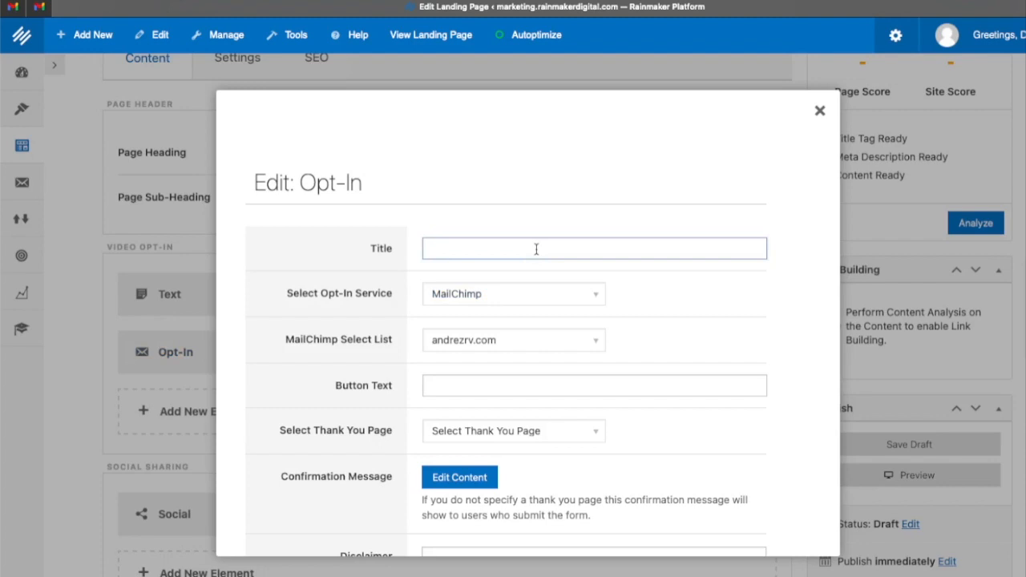
text(My Sample)
click(554, 298)
click(540, 308)
click(547, 341)
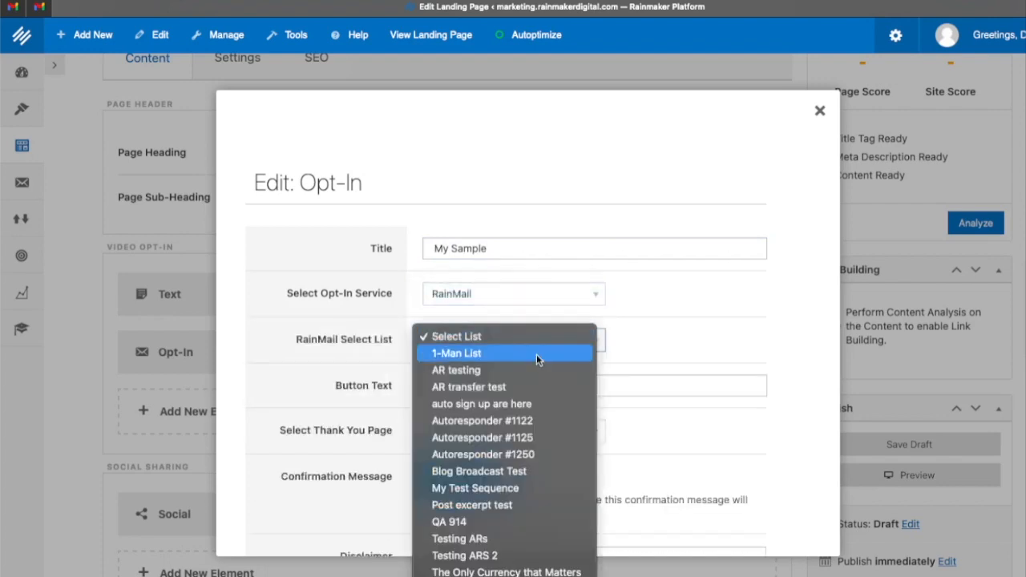
click(534, 357)
- Set the opt-in's button text to "Sign Up Today" and its thank-you page to "Thank you", and finish editing the element
click(546, 388)
text(Sign Up Today)
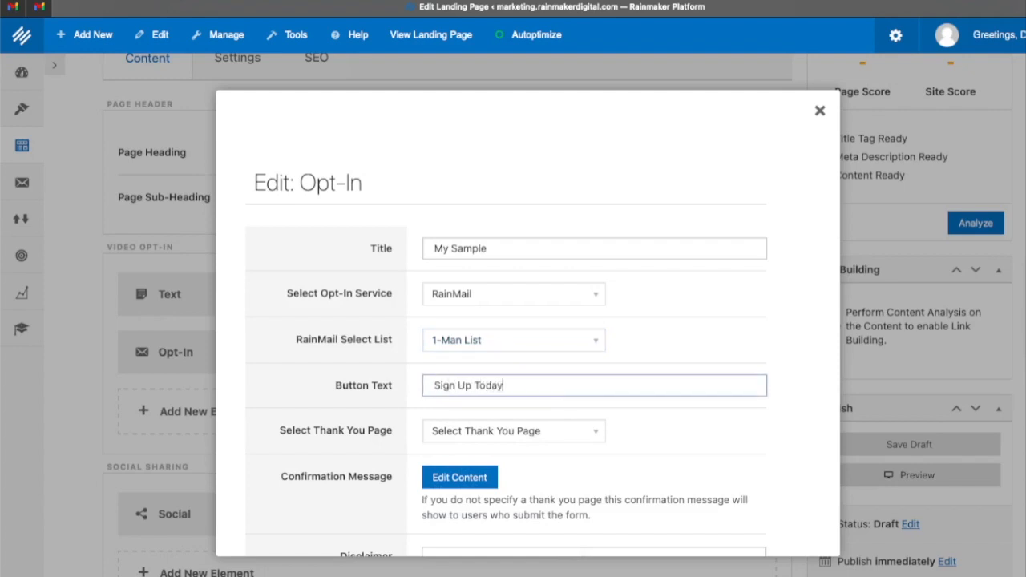
scroll(513, 361, down, 3)
click(581, 283)
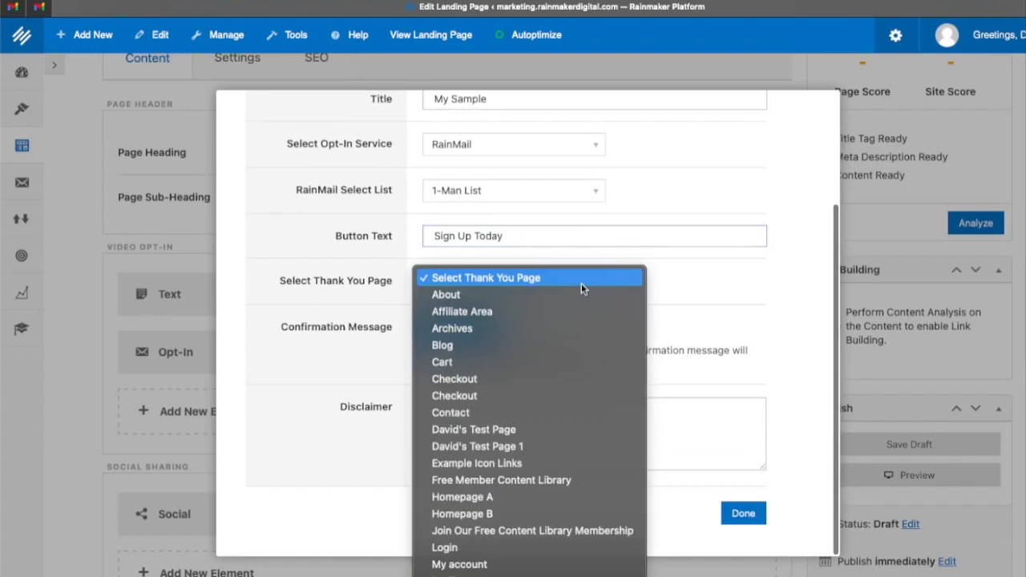
scroll(522, 427, down, 3)
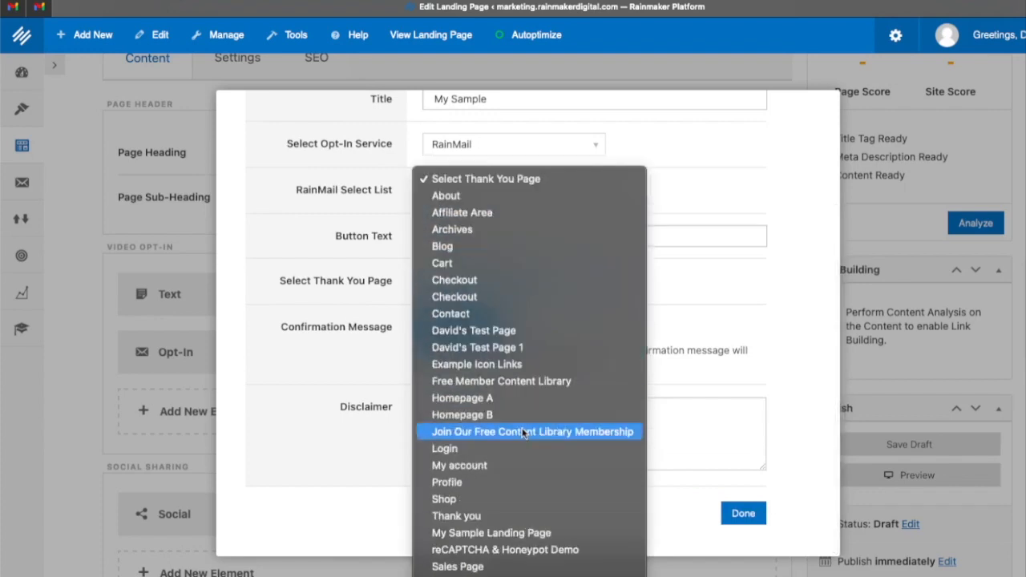
click(493, 516)
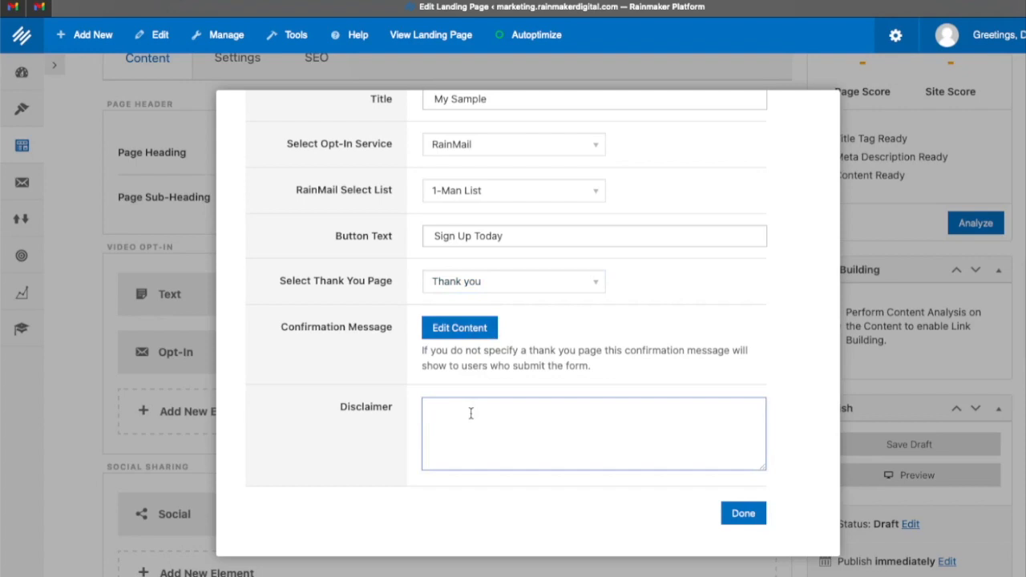
click(741, 514)
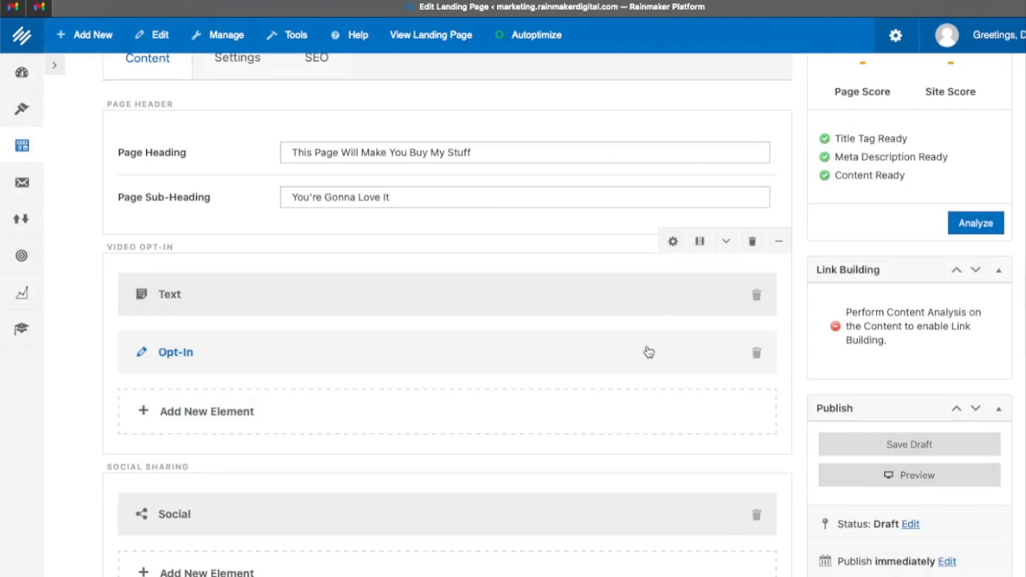
- Delete the Social element from the Social Sharing section and confirm the deletion
scroll(586, 419, down, 5)
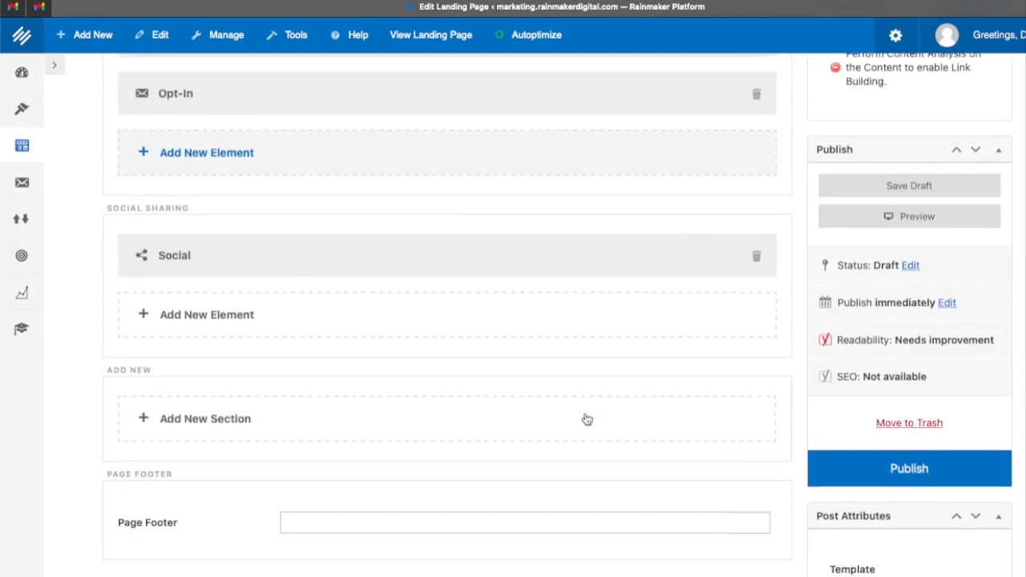
scroll(587, 419, down, 3)
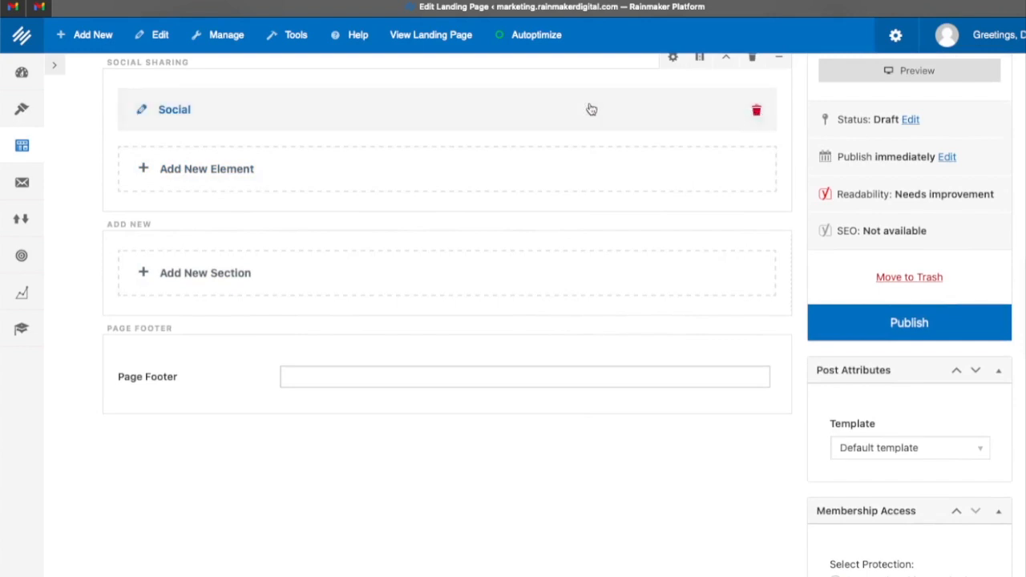
click(140, 113)
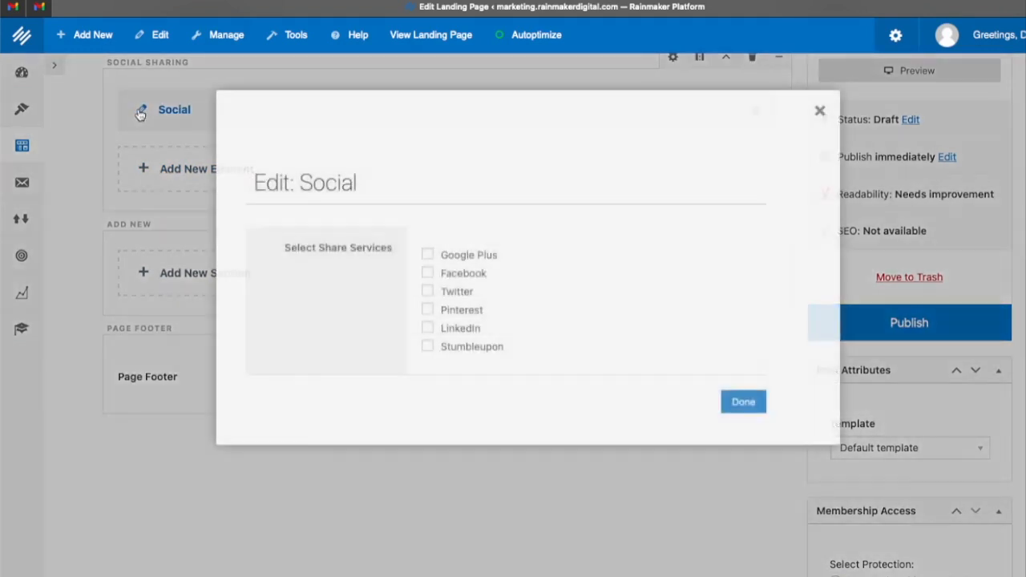
click(819, 112)
click(756, 110)
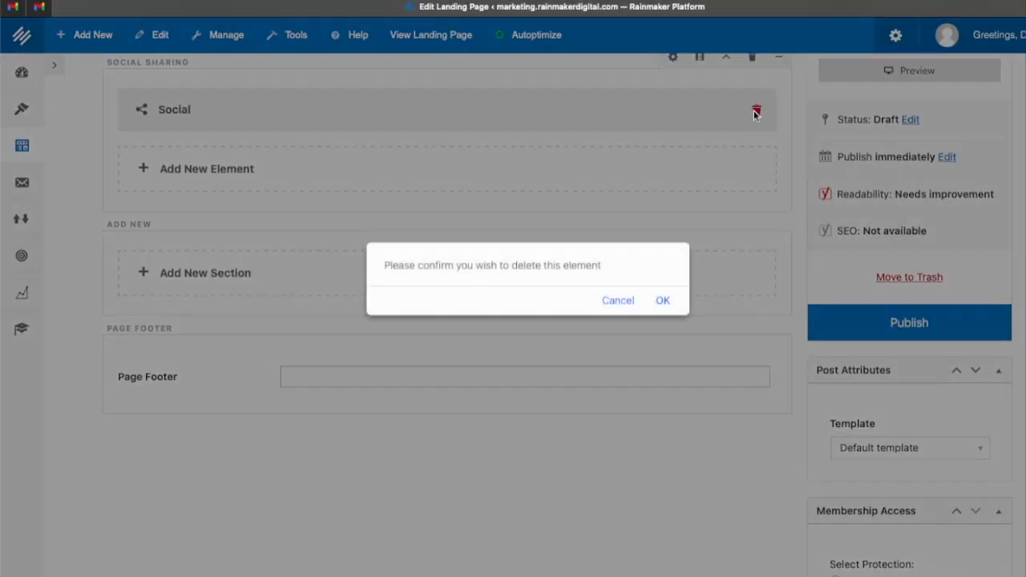
click(663, 301)
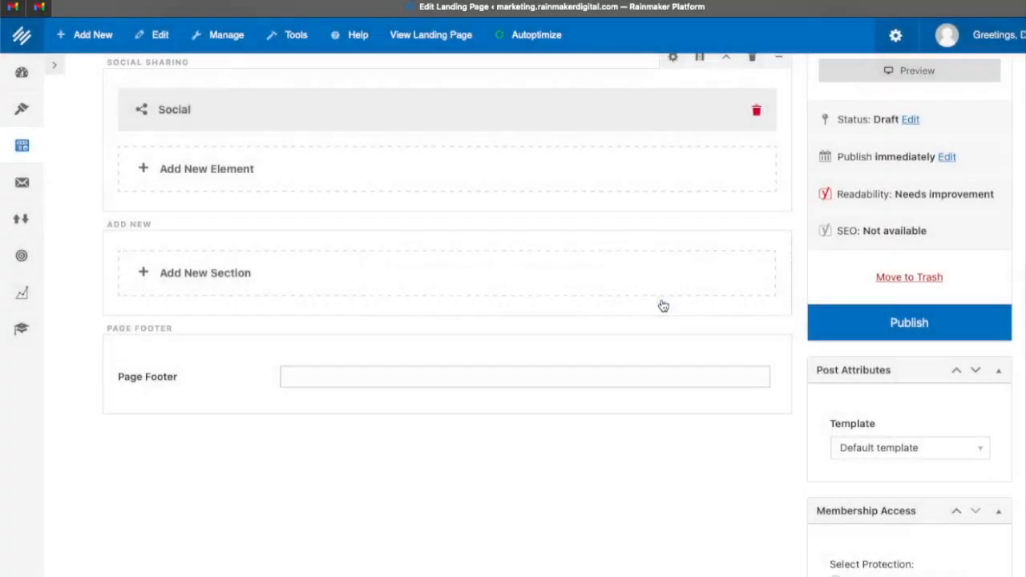
- Examine the landing page's logo and background settings, including the image upload option for the page logo
scroll(720, 179, up, 3)
scroll(721, 180, up, 1)
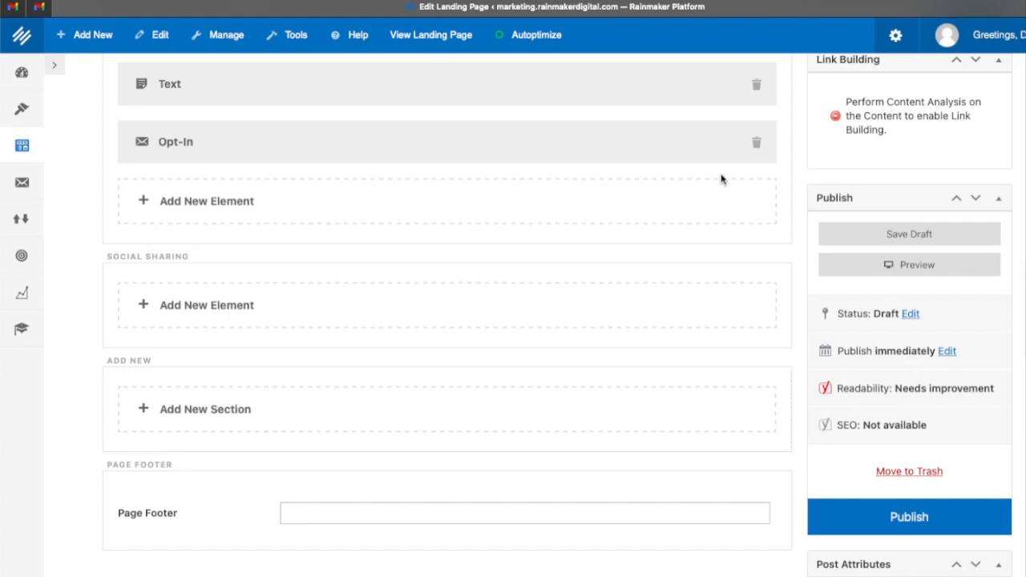
scroll(720, 179, down, 5)
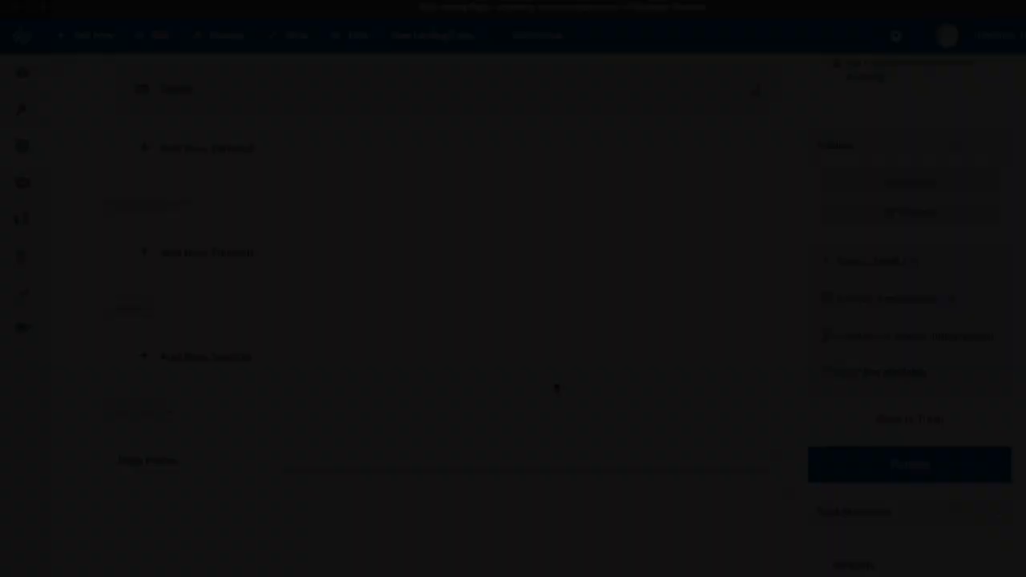
scroll(555, 387, up, 10)
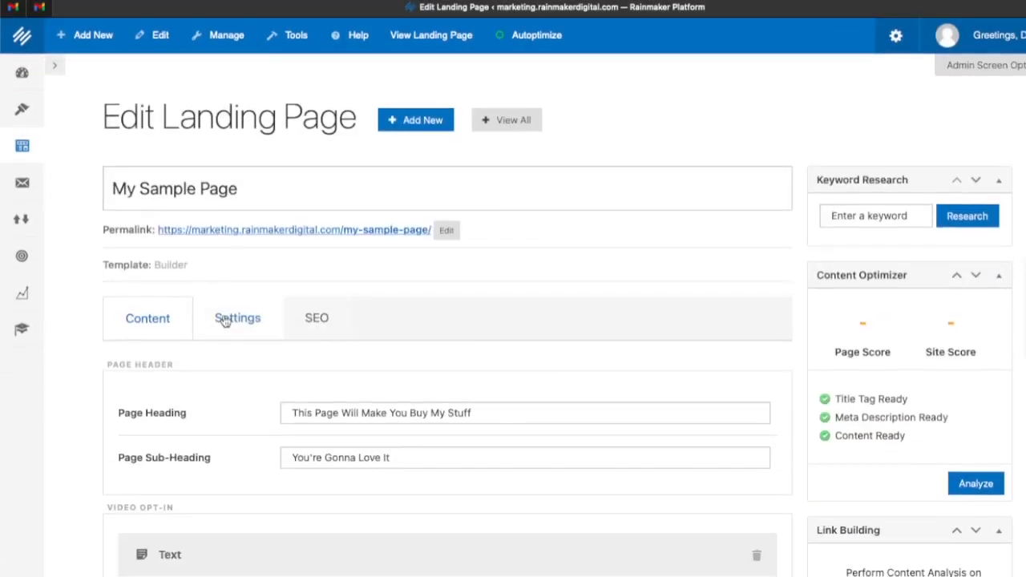
click(225, 320)
scroll(572, 344, down, 1)
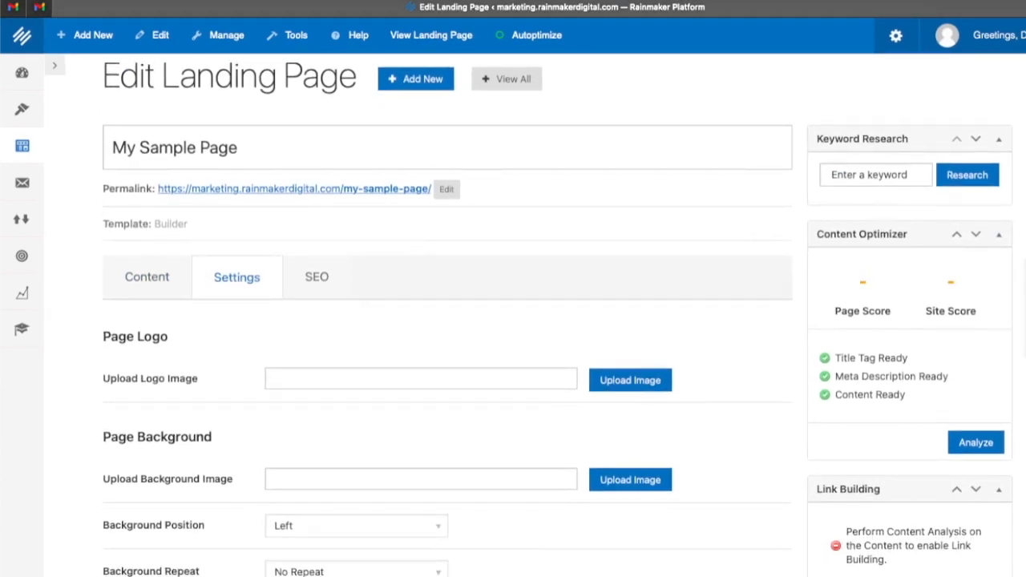
scroll(711, 285, down, 3)
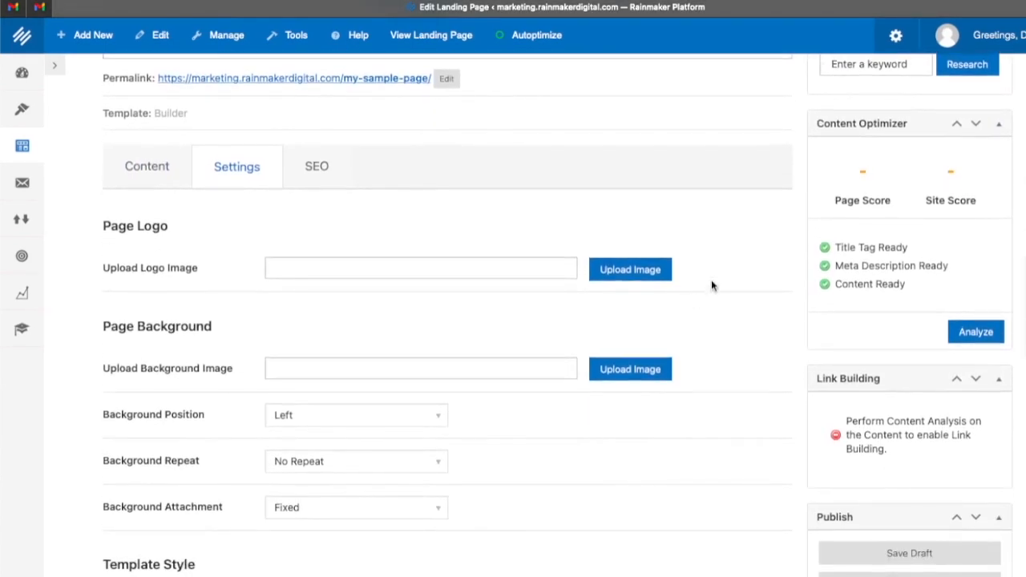
click(606, 271)
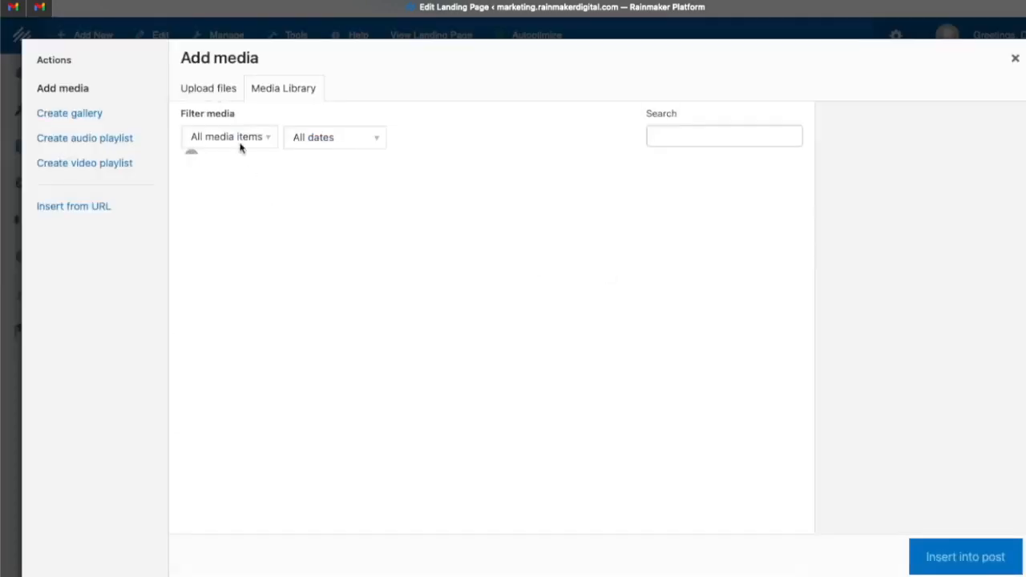
click(210, 89)
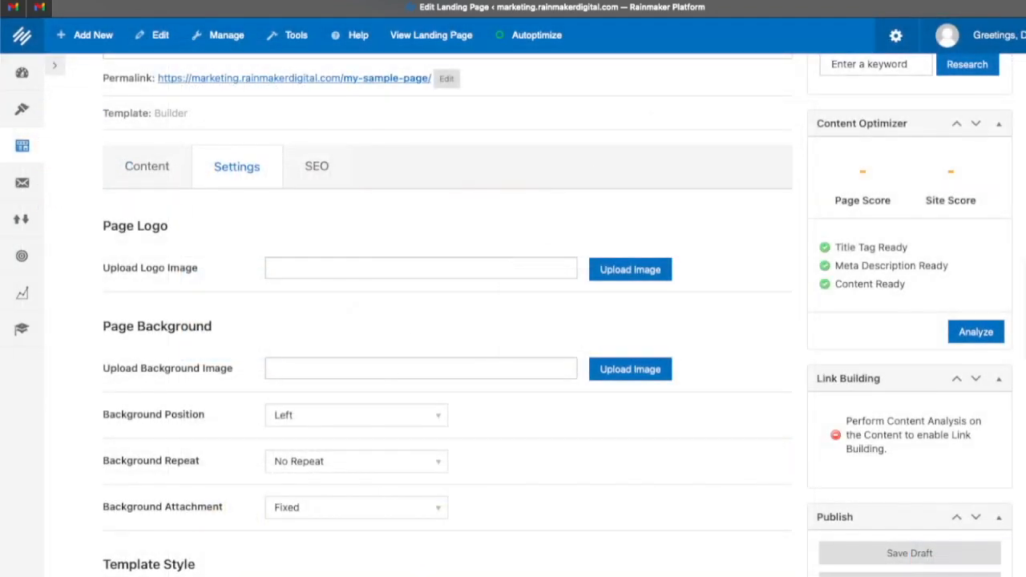
- Examine the available template styles and the Landing Page Scripts and Styles area in the page settings
scroll(418, 312, down, 3)
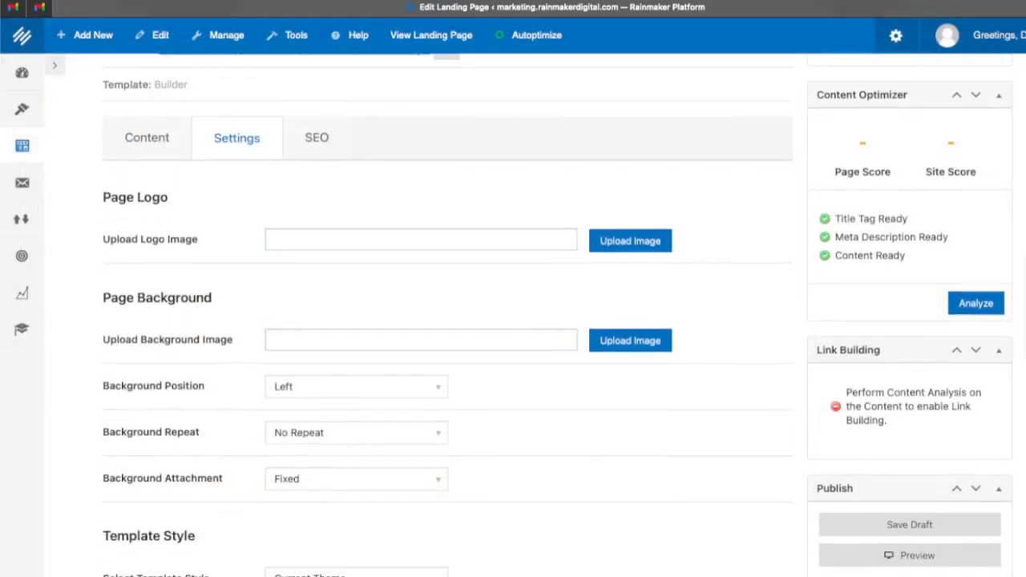
scroll(419, 316, down, 5)
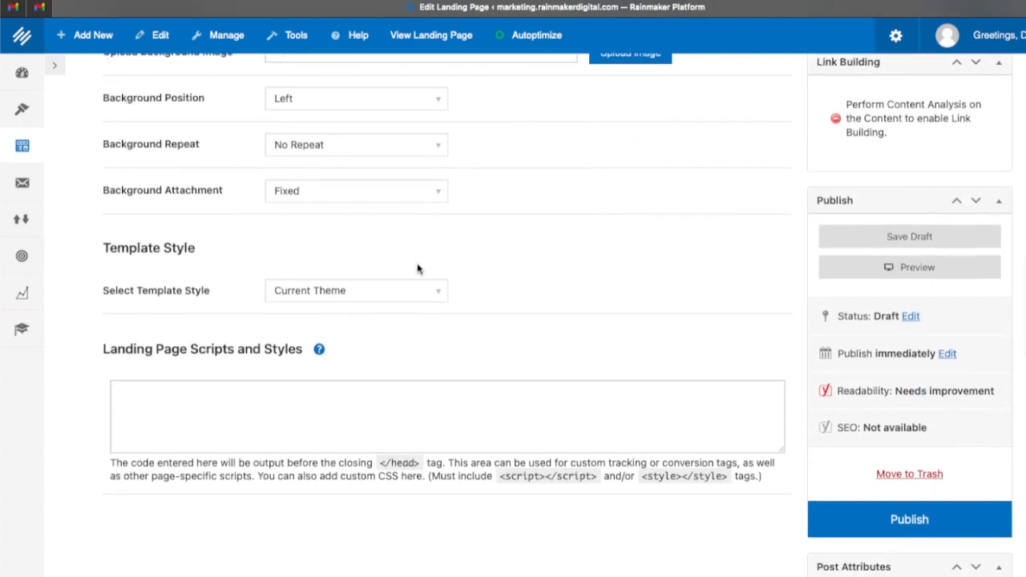
click(436, 292)
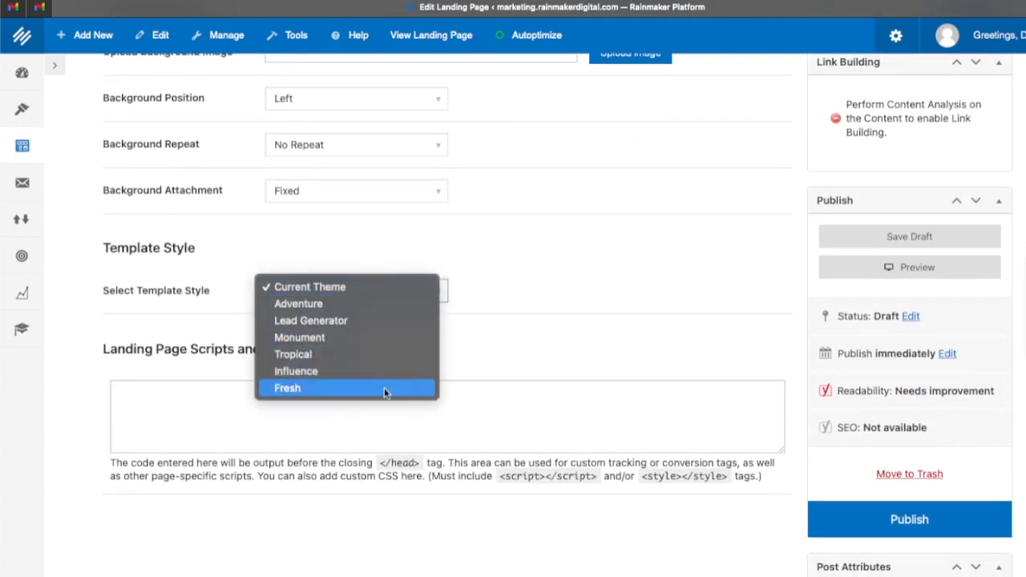
click(552, 284)
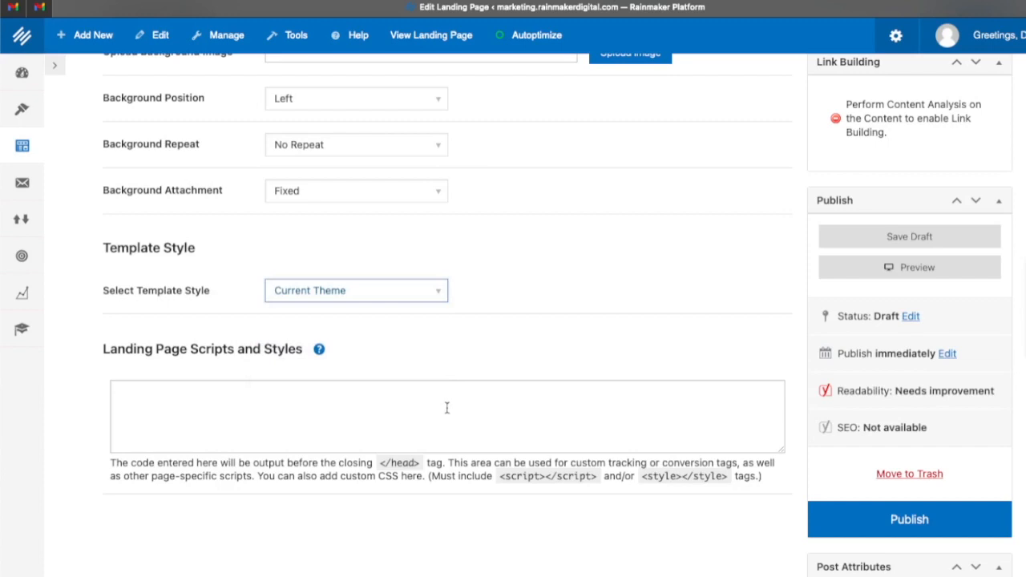
scroll(446, 407, down, 3)
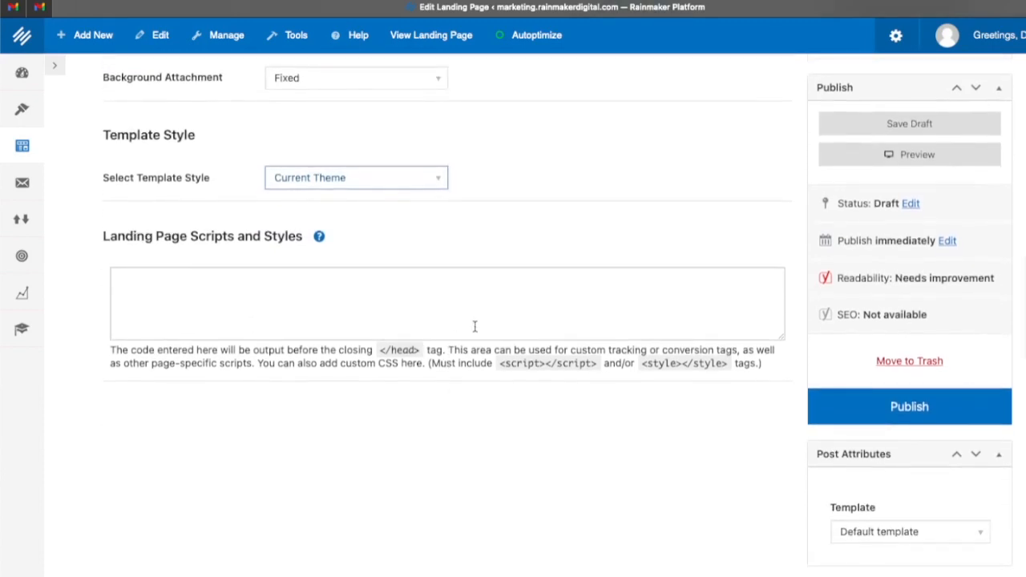
click(464, 298)
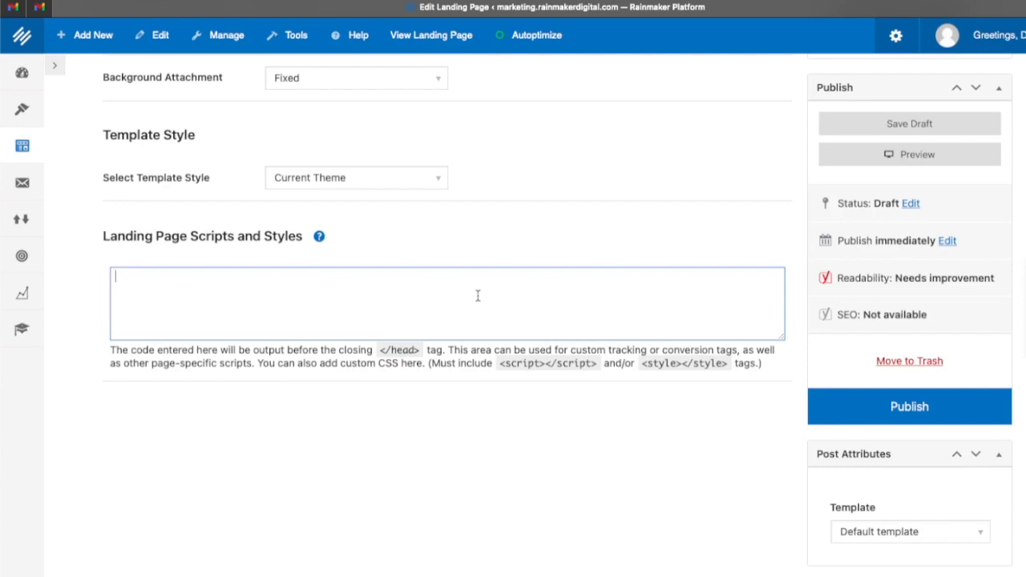
scroll(477, 296, down, 2)
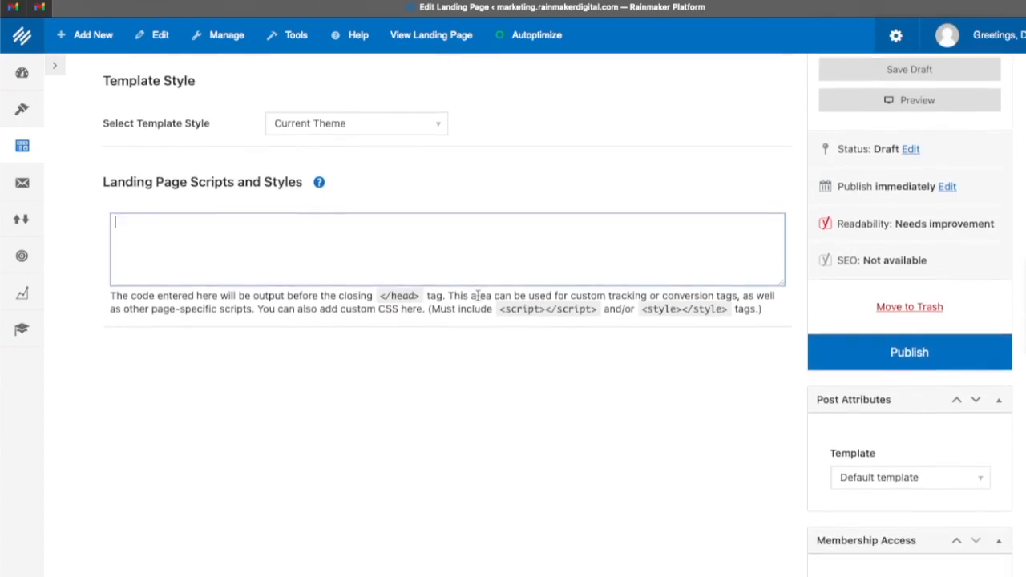
scroll(476, 296, down, 4)
scroll(477, 300, down, 1)
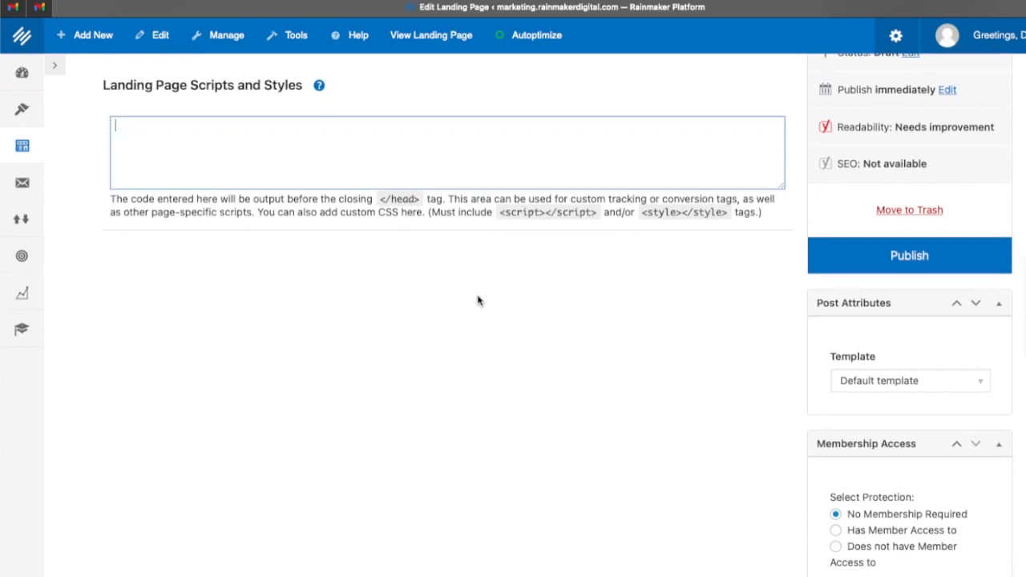
scroll(477, 300, up, 10)
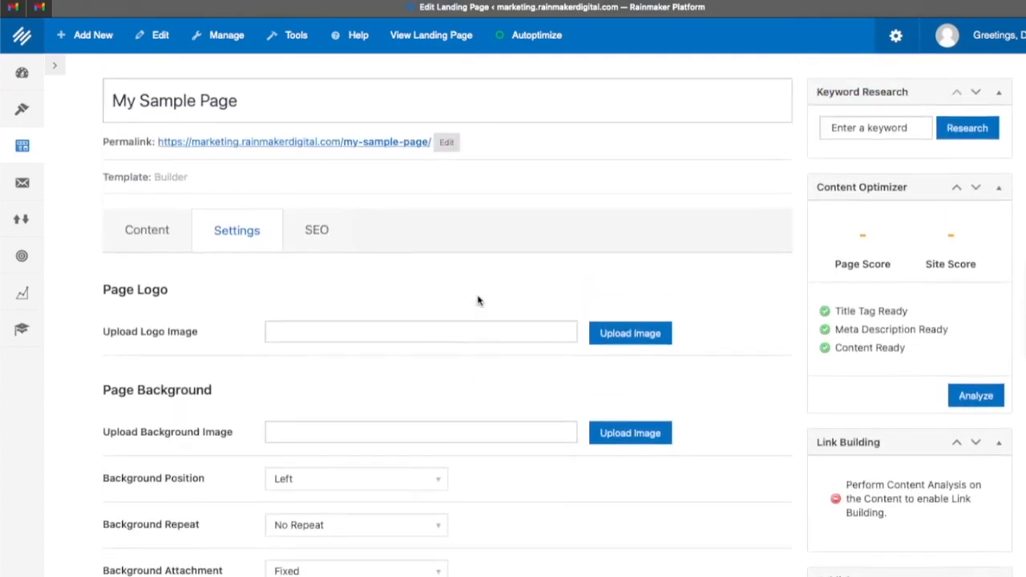
scroll(477, 300, up, 2)
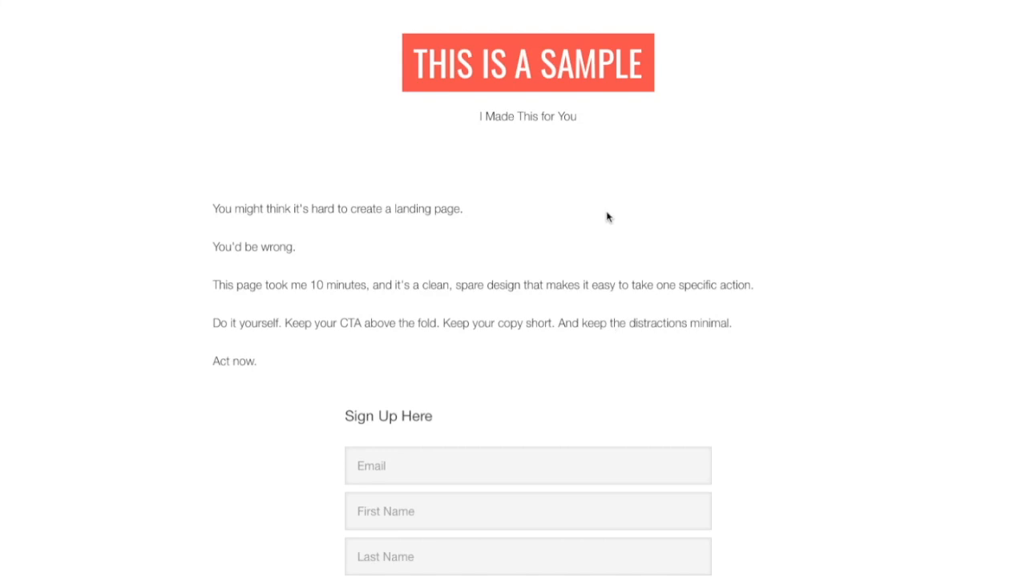
- Review the finished sample landing page, from its heading and copy through the sign-up form
scroll(606, 217, down, 3)
scroll(774, 214, down, 2)
scroll(774, 215, up, 5)
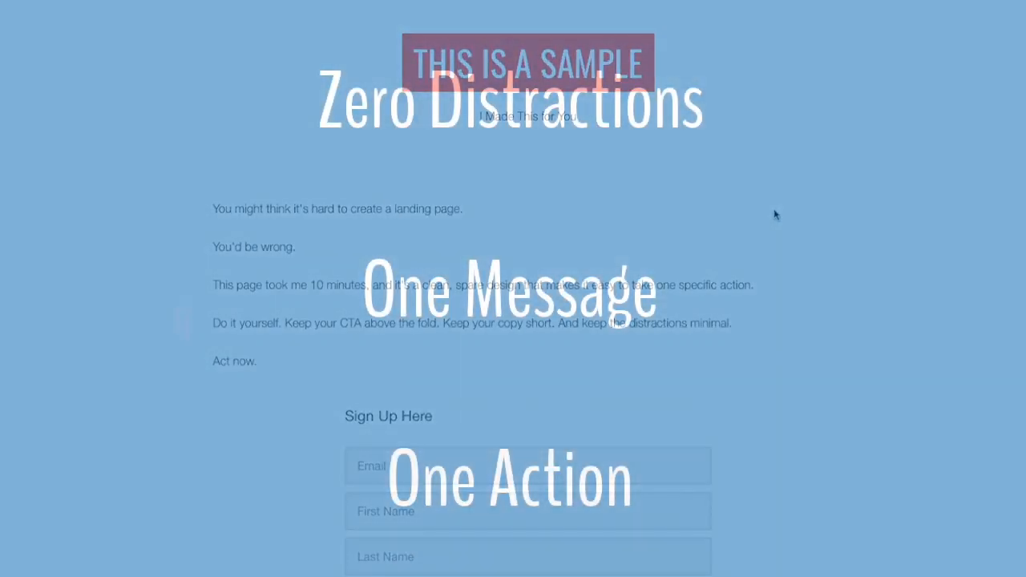